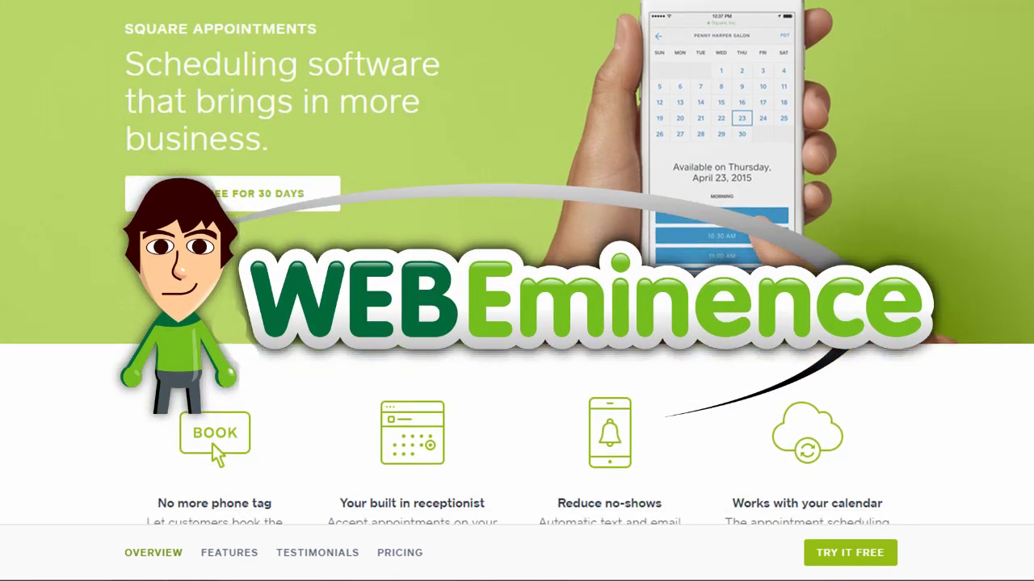
# Step: Scroll the Square Appointments overview page down to the plan features and 30-day free trial offer
pyautogui.scroll(-3, 516, 258)
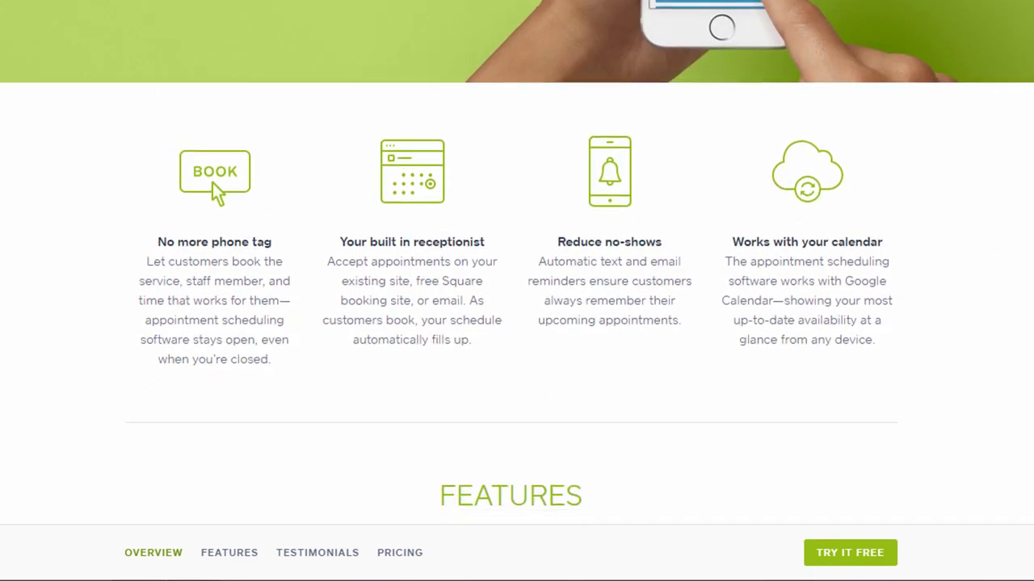
pyautogui.scroll(-6, 517, 291)
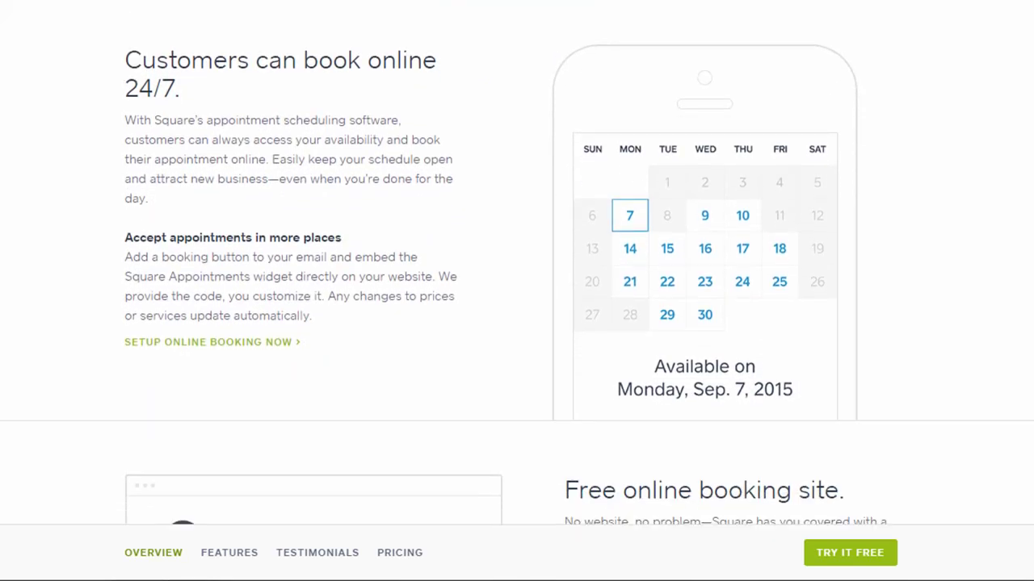
pyautogui.scroll(-6, 516, 290)
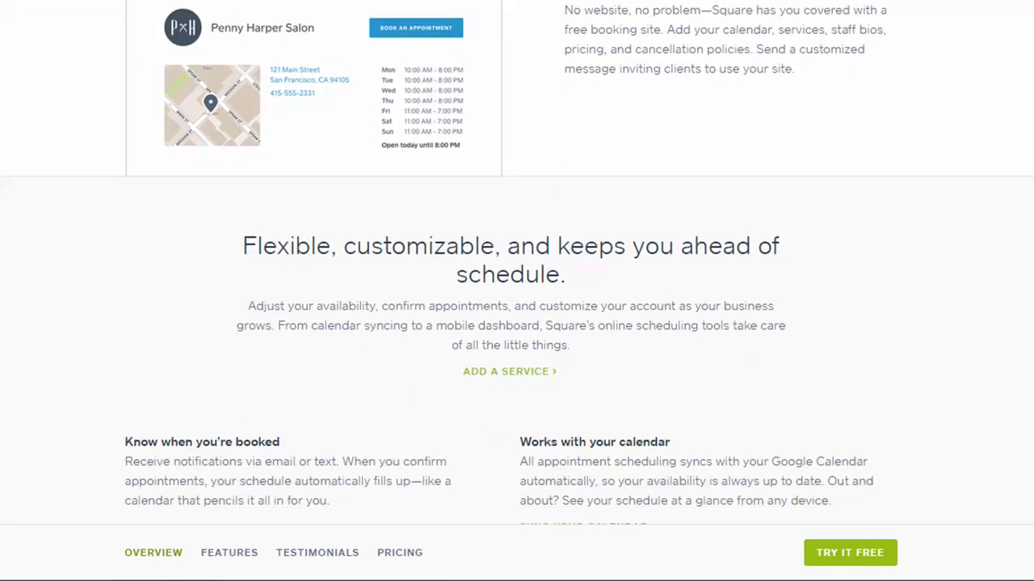
pyautogui.scroll(-6, 516, 291)
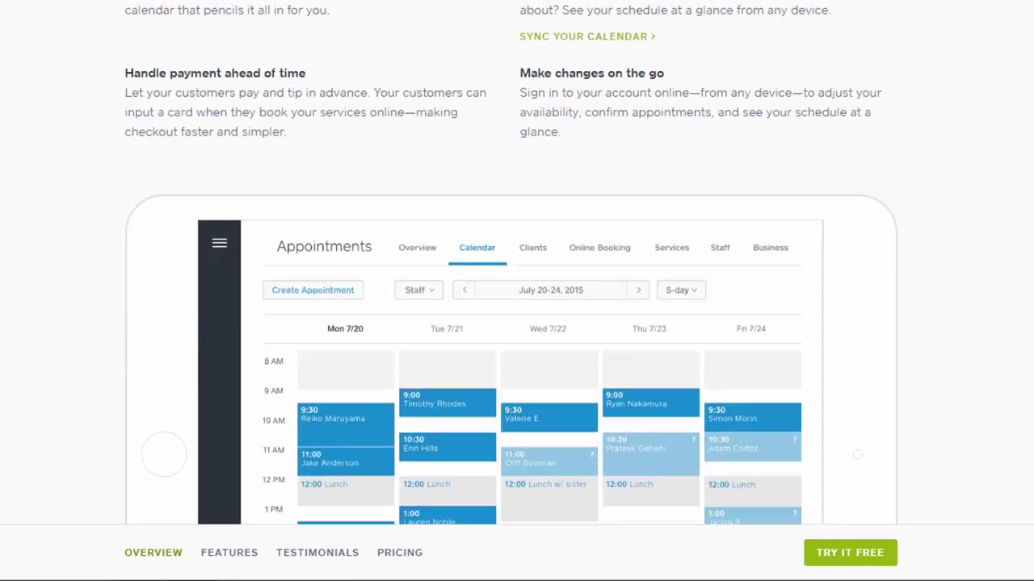
pyautogui.scroll(-6, 517, 290)
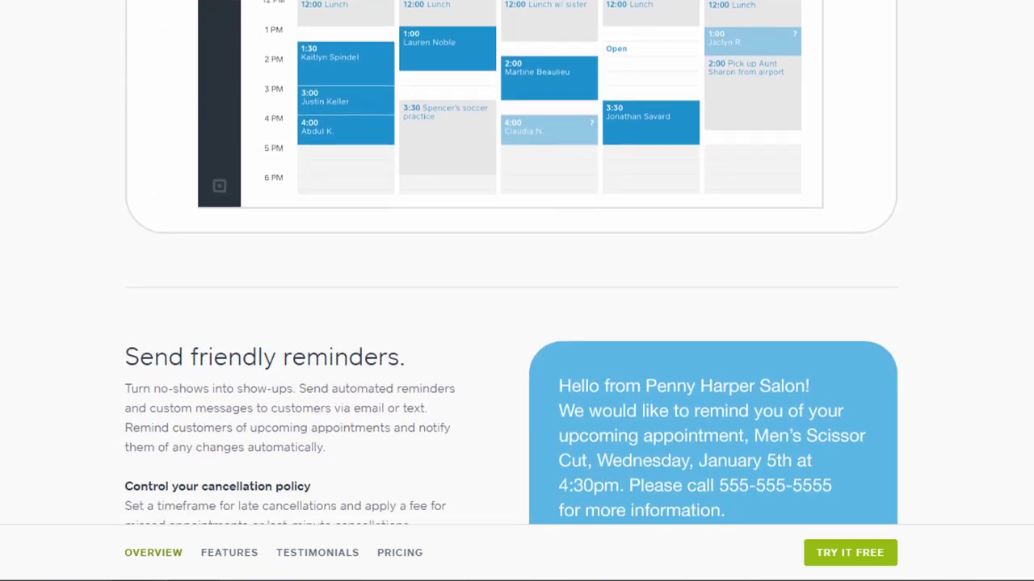
pyautogui.scroll(-6, 516, 290)
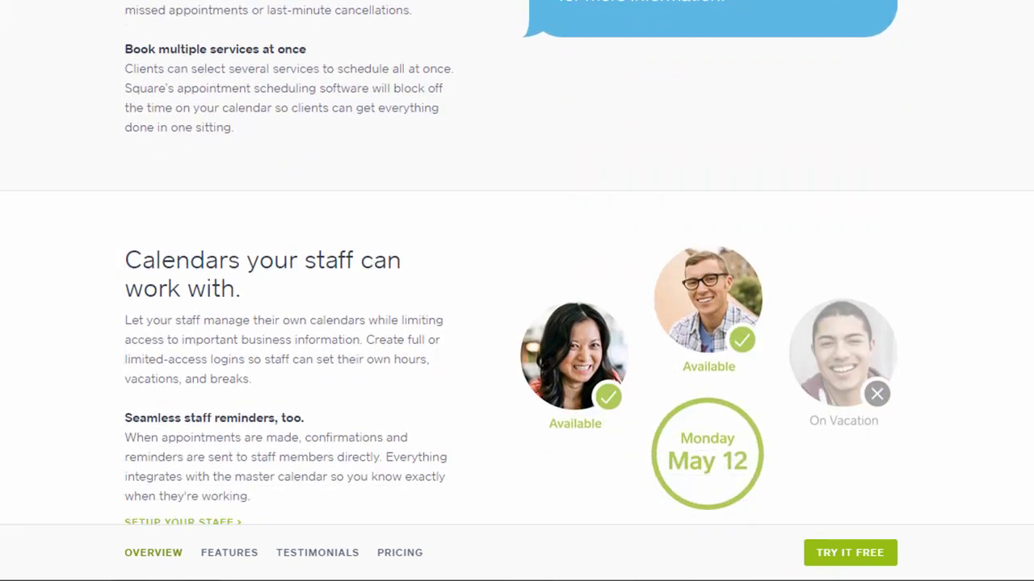
pyautogui.scroll(-6, 516, 291)
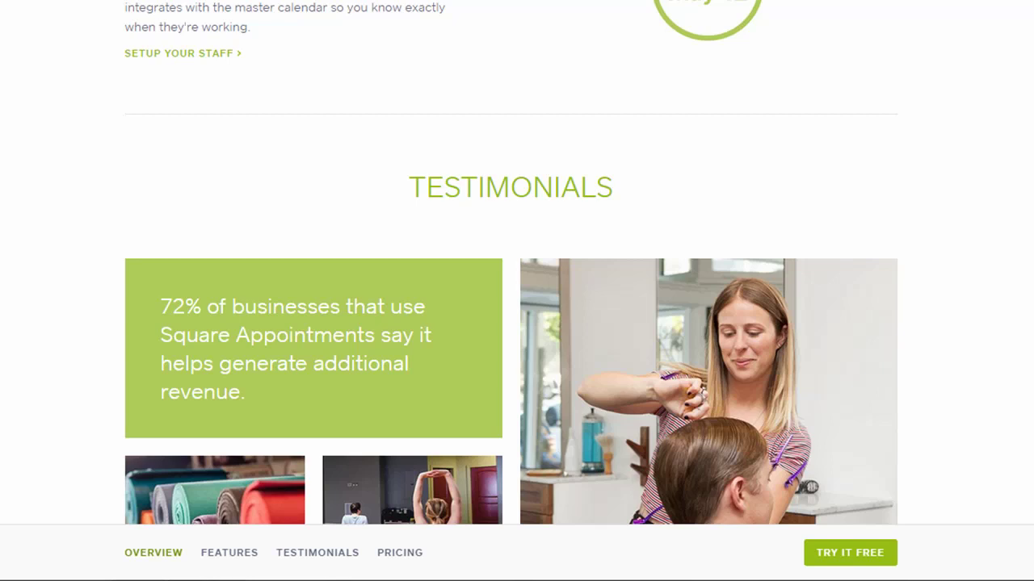
pyautogui.scroll(-6, 516, 290)
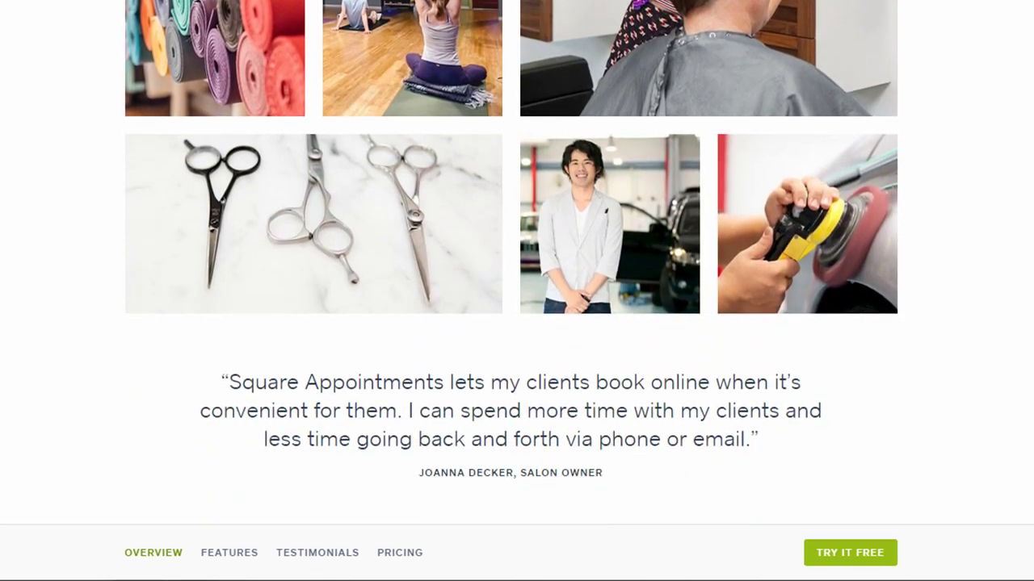
pyautogui.scroll(-6, 517, 291)
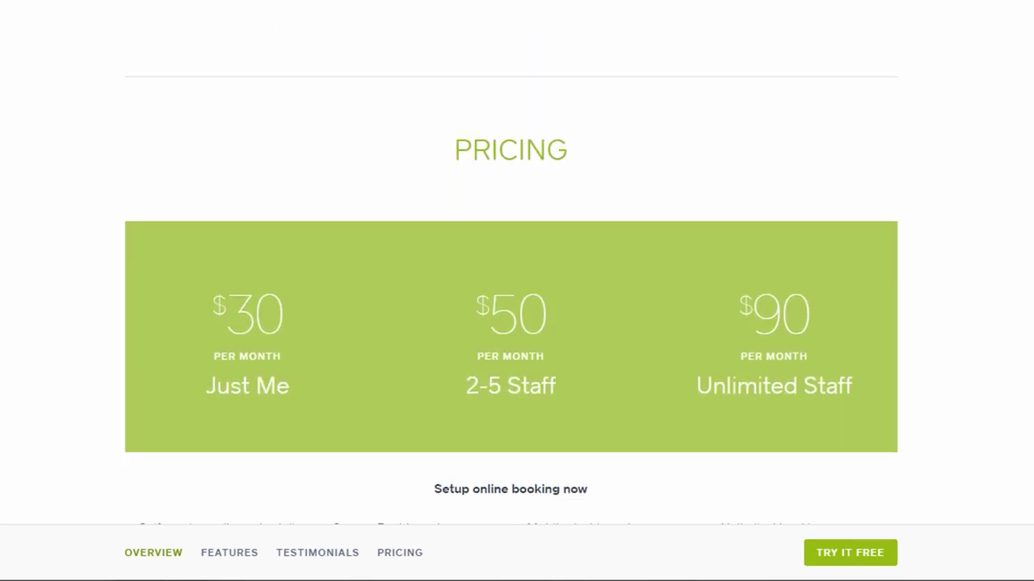
pyautogui.scroll(-6, 517, 291)
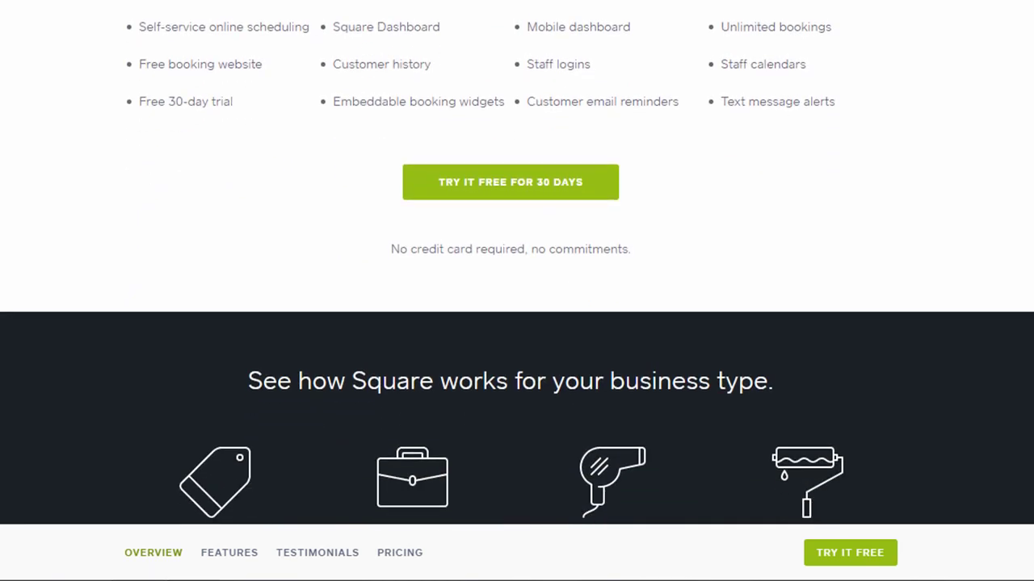
pyautogui.scroll(-3, 517, 290)
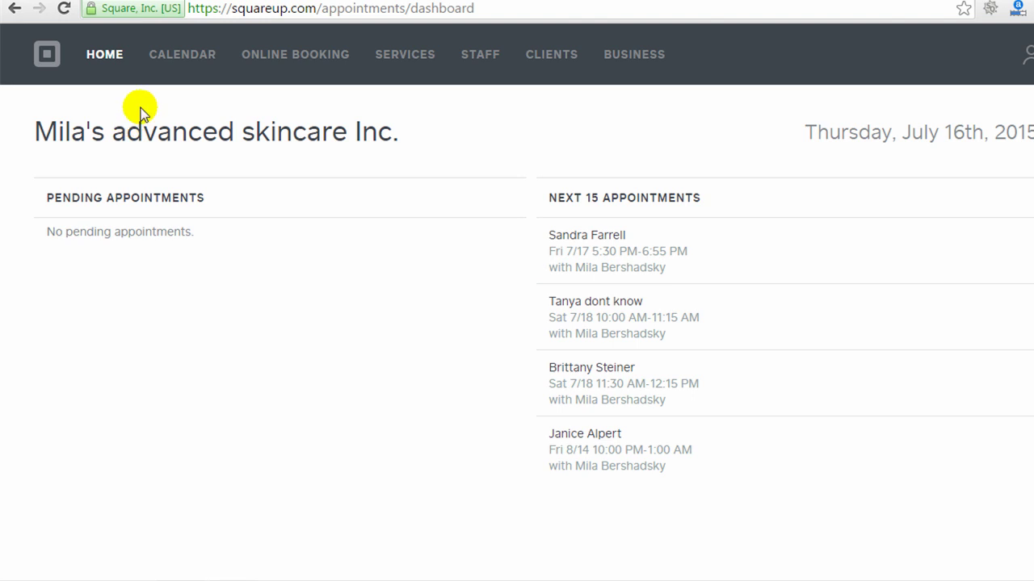
# Step: Show the appointment calendar in Month view for July 2015
pyautogui.click(178, 63)
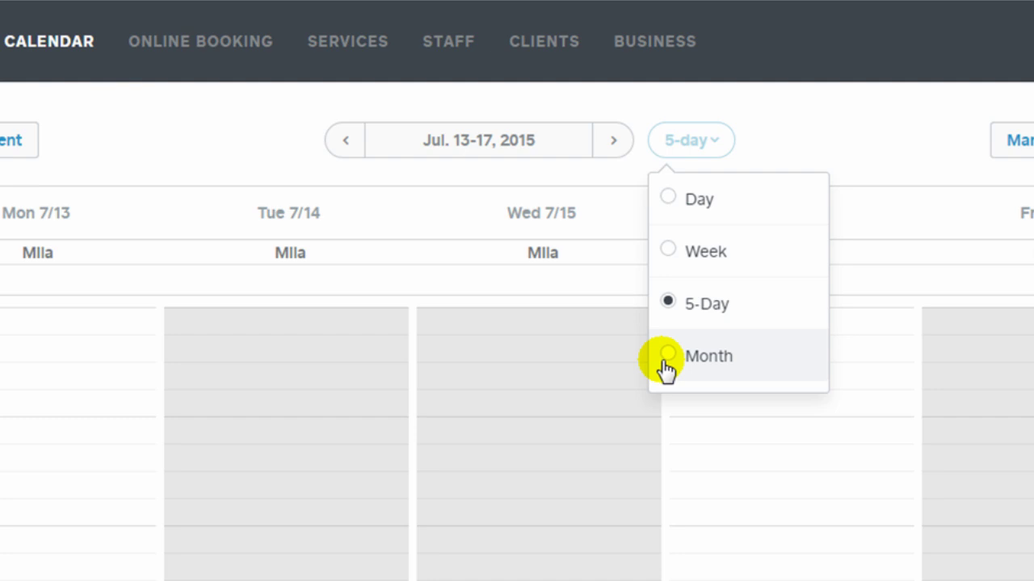
pyautogui.click(669, 362)
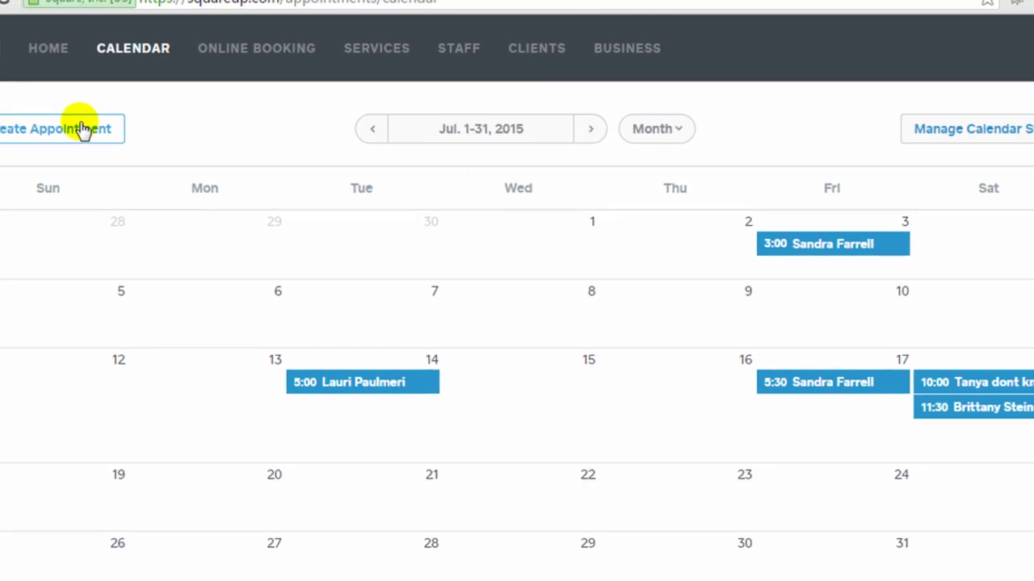
pyautogui.click(75, 130)
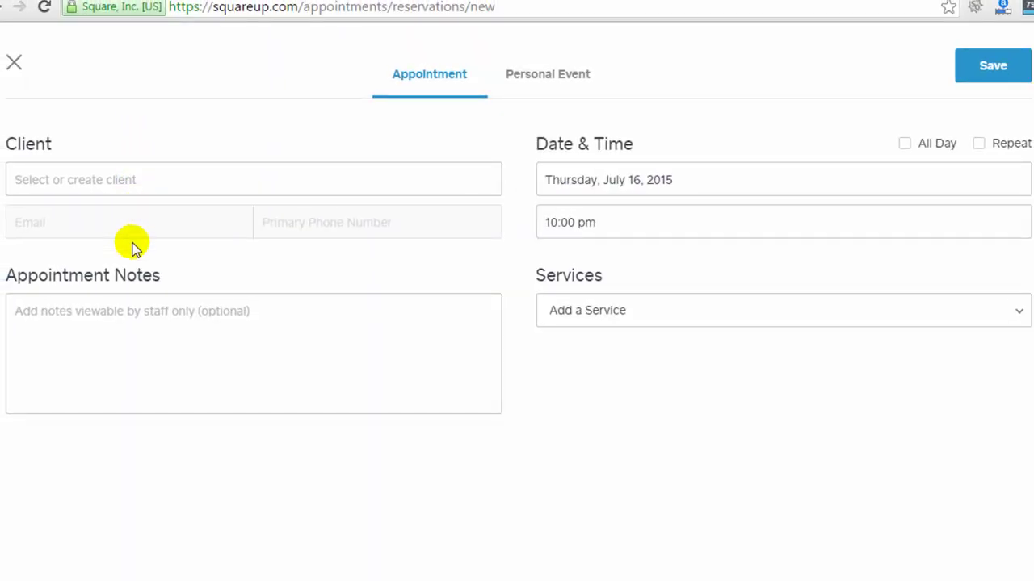
pyautogui.click(565, 79)
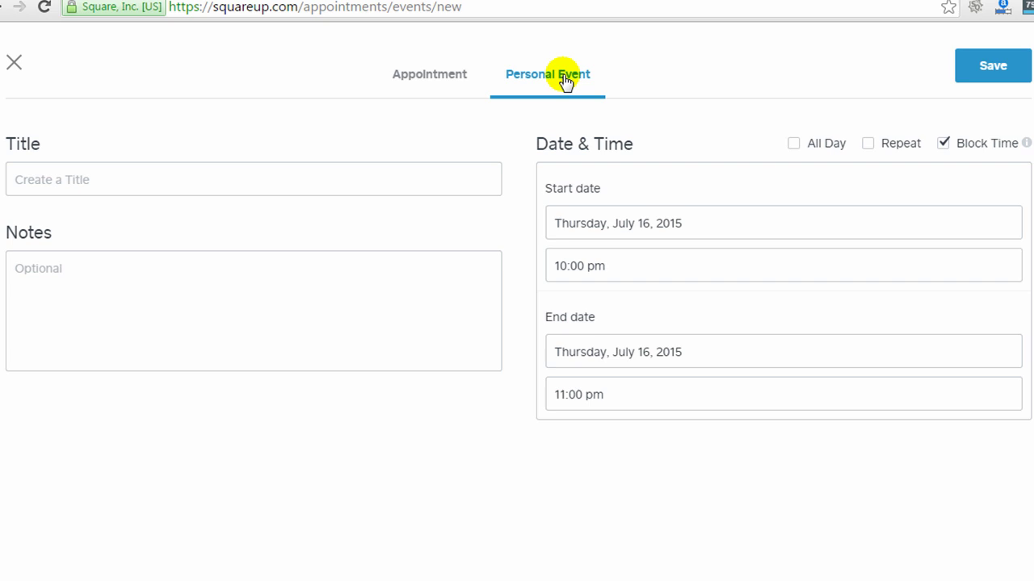
pyautogui.click(16, 66)
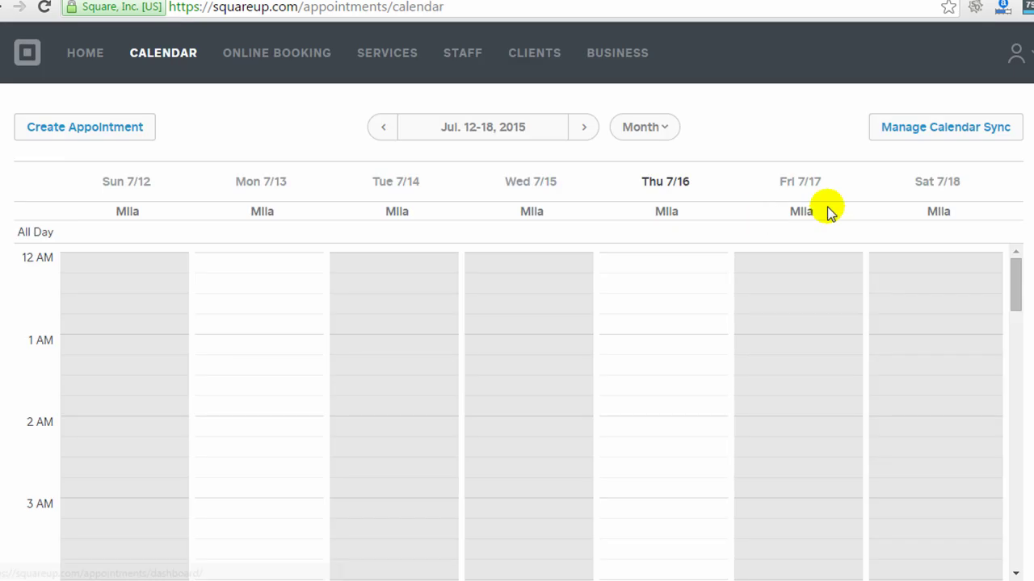
pyautogui.click(880, 135)
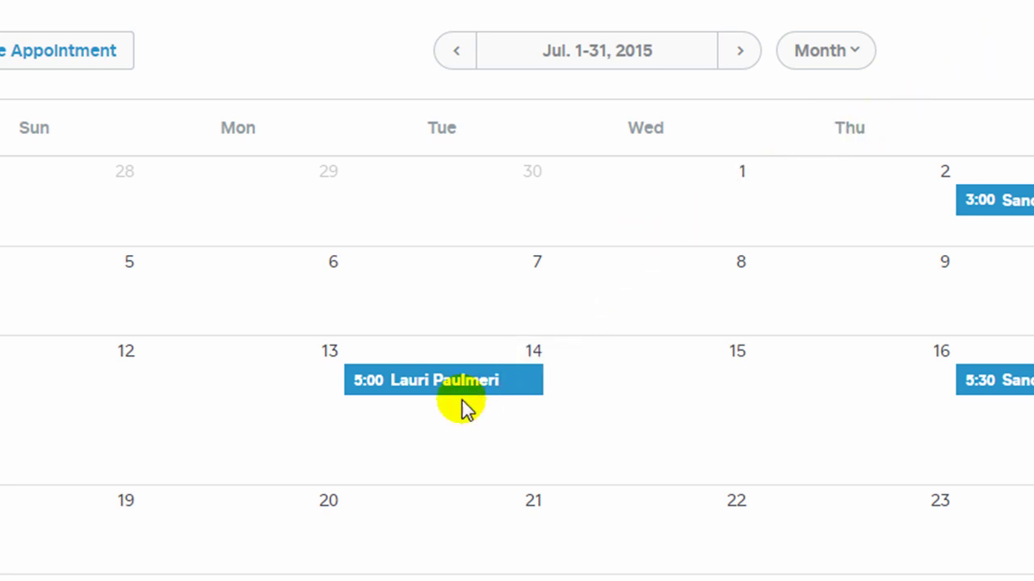
pyautogui.click(506, 396)
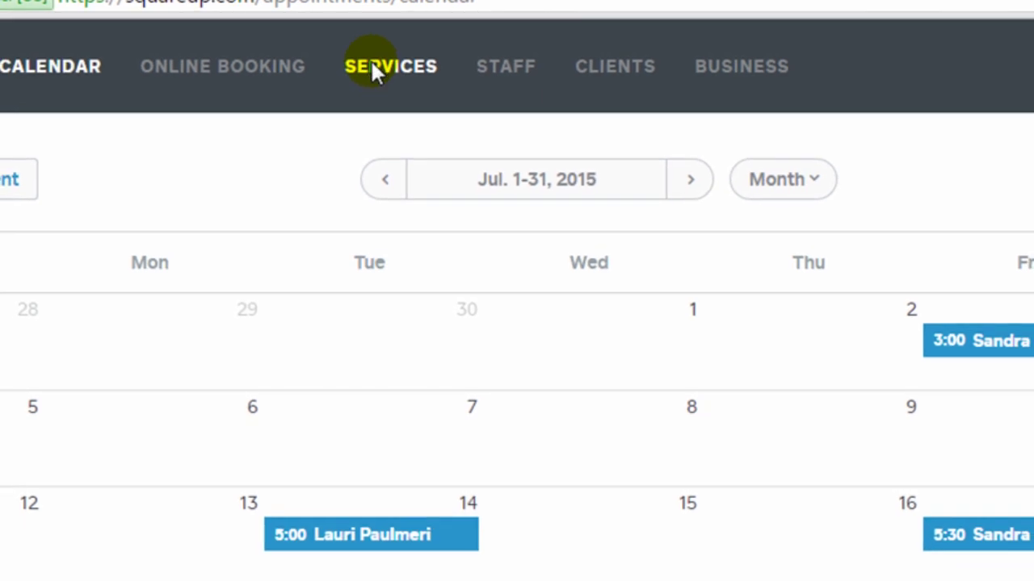
# Step: In a new Services form, turn on Block Off Time and keep Fixed Price pricing
pyautogui.click(394, 79)
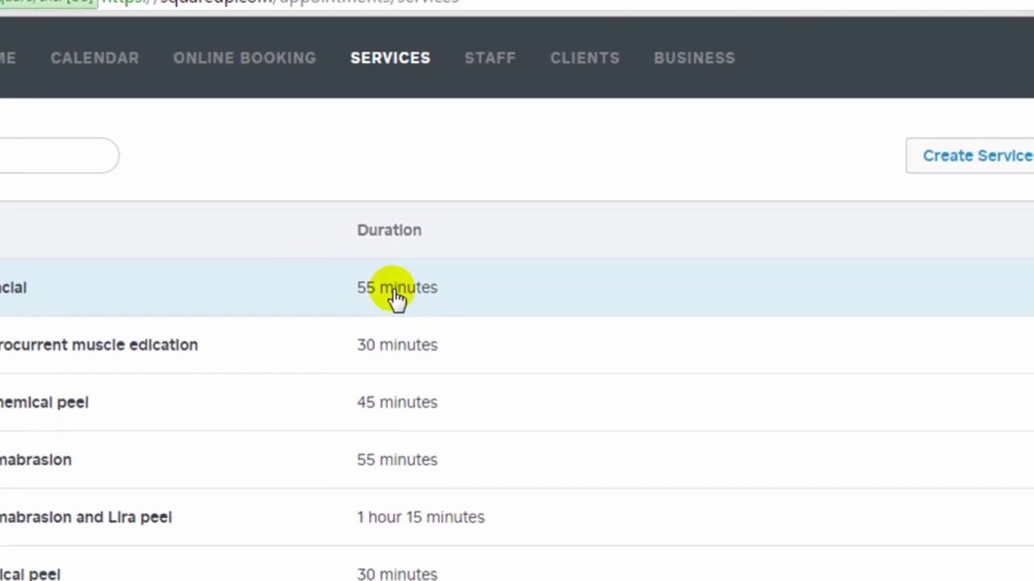
pyautogui.click(979, 157)
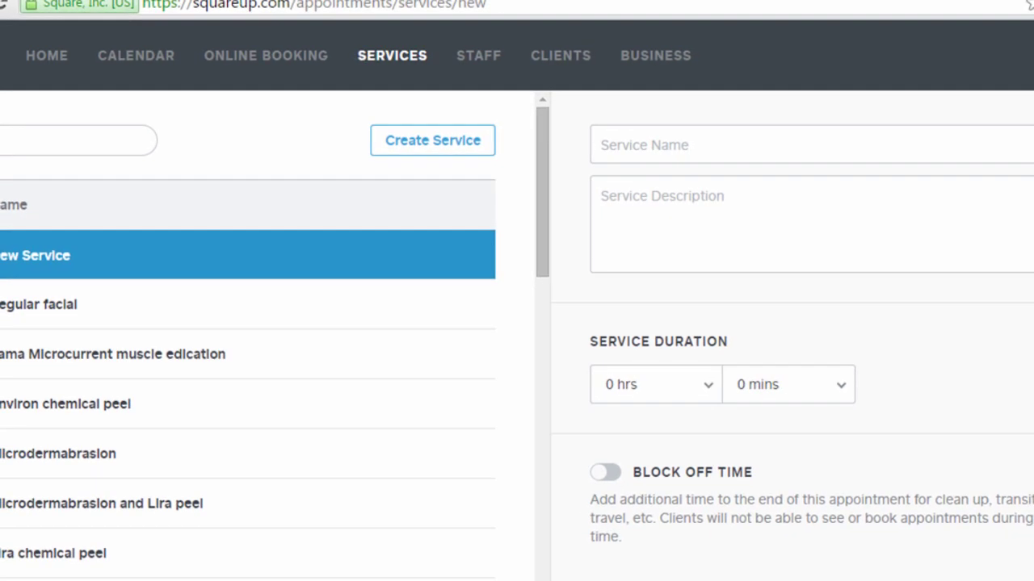
pyautogui.scroll(-5, 791, 339)
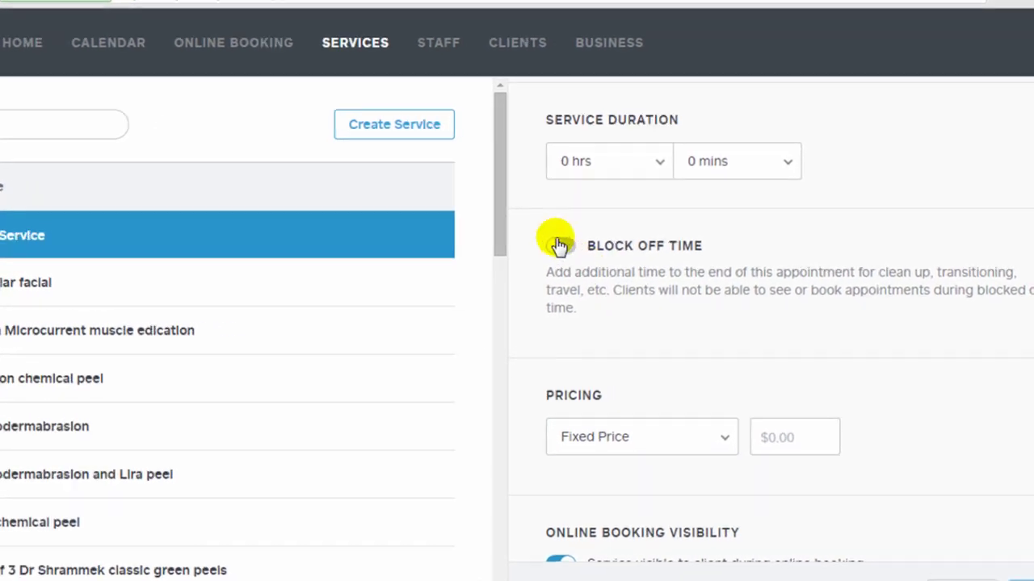
pyautogui.click(371, 229)
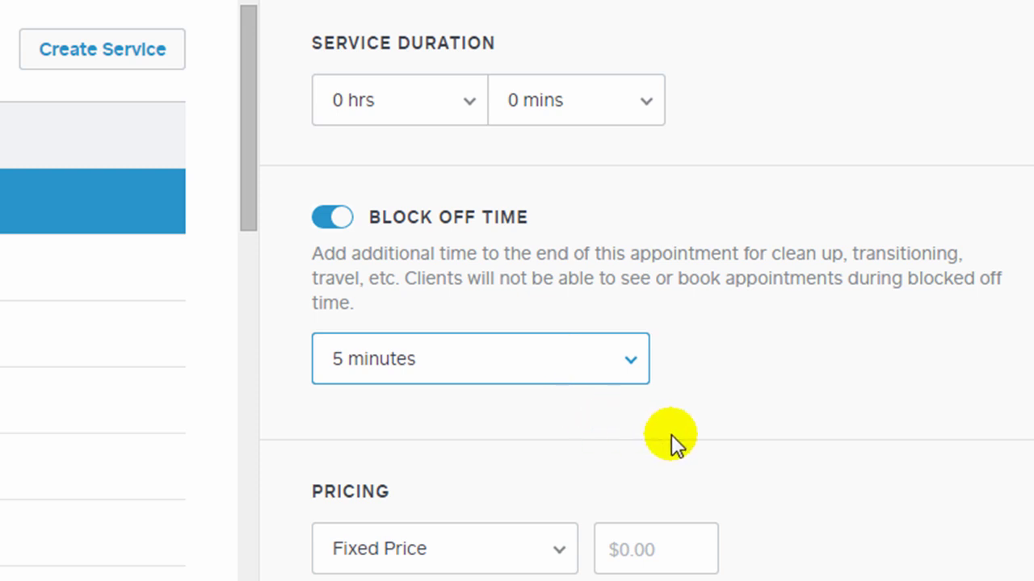
pyautogui.scroll(-2, 671, 434)
pyautogui.click(570, 428)
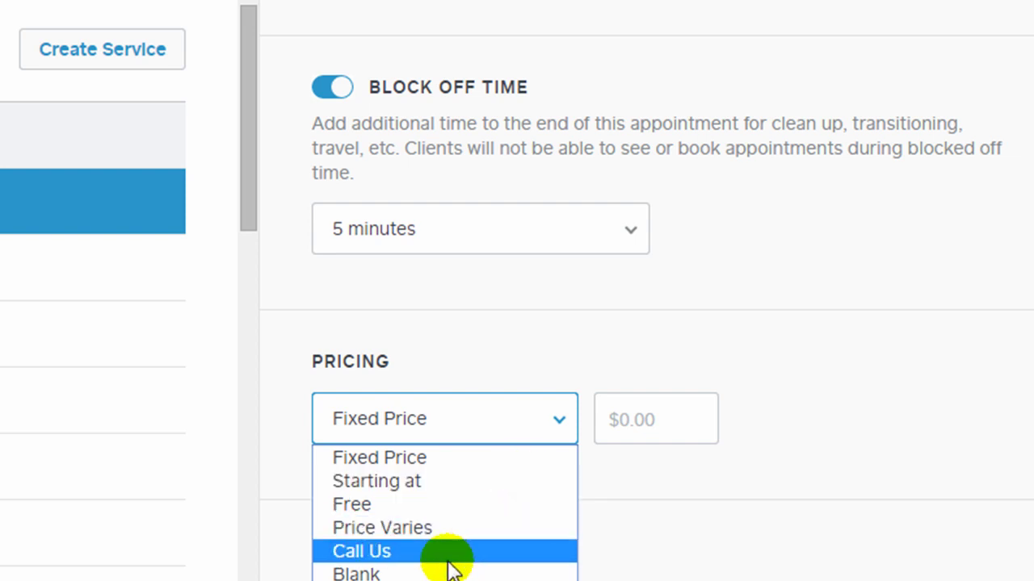
pyautogui.click(648, 483)
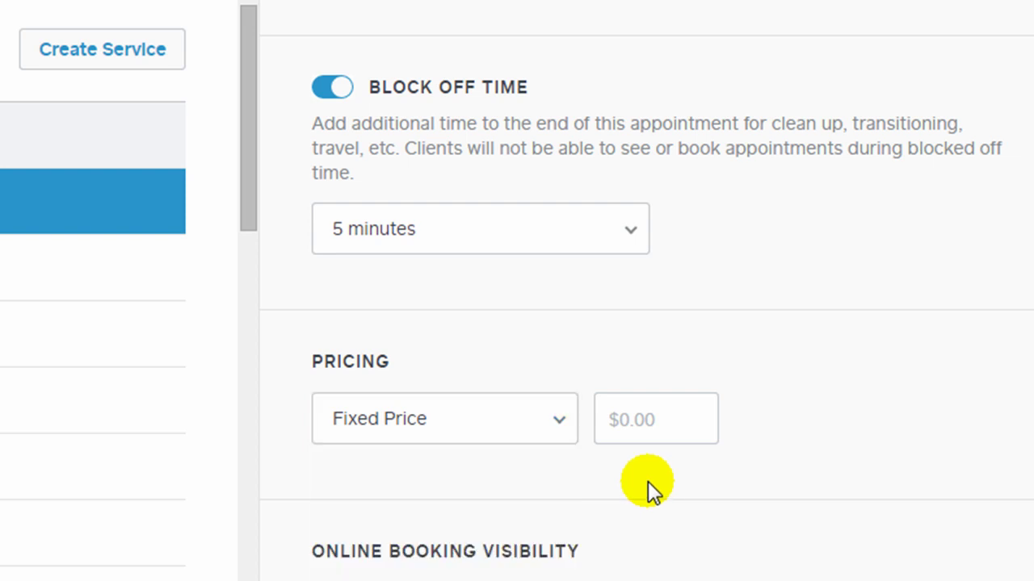
pyautogui.scroll(-3, 648, 482)
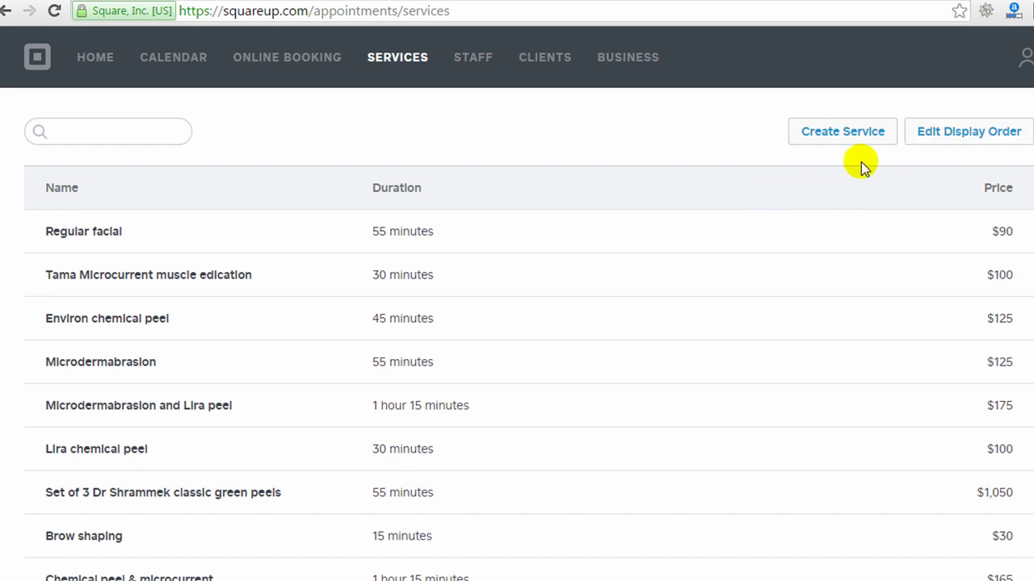
# Step: Reveal the services display-order handles, then bring up the Staff list with access levels
pyautogui.click(930, 139)
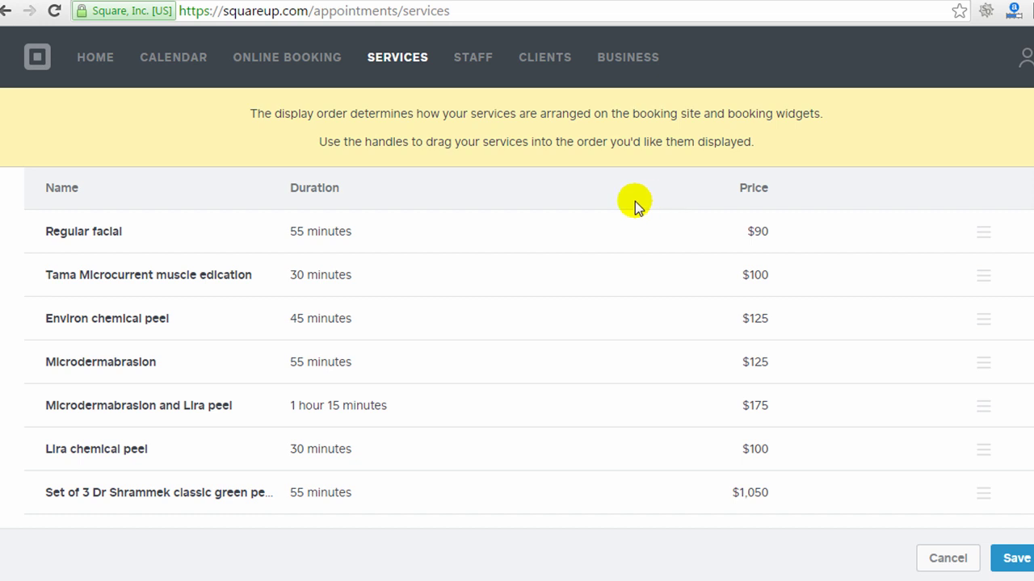
pyautogui.click(474, 68)
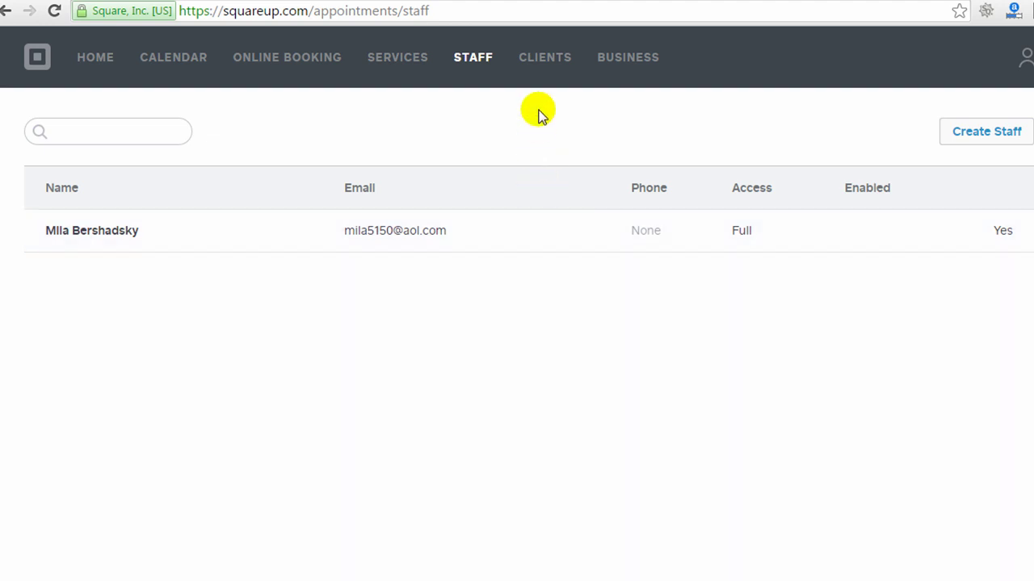
# Step: Open the first client's edit form from the Clients list
pyautogui.click(539, 67)
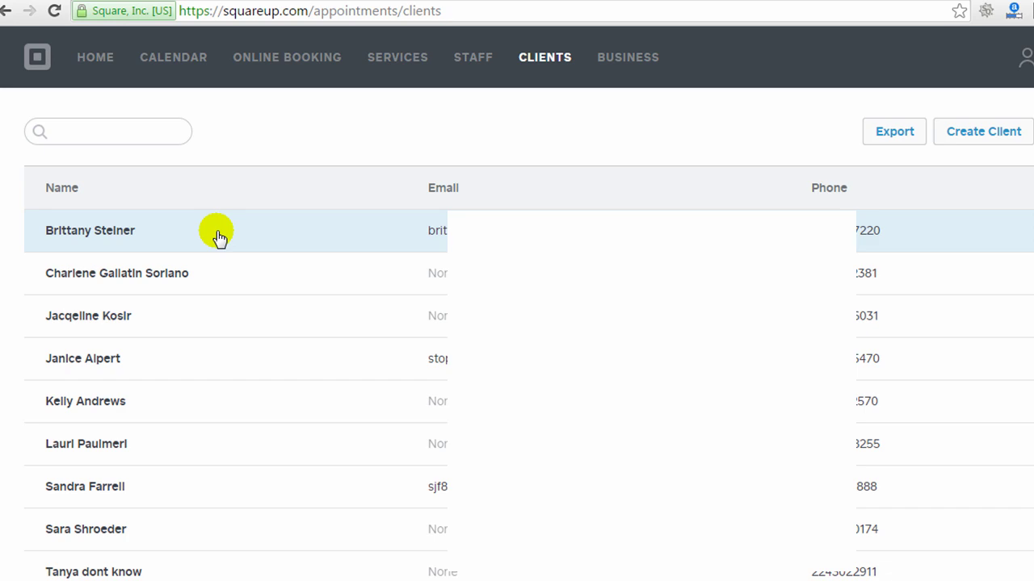
pyautogui.click(219, 235)
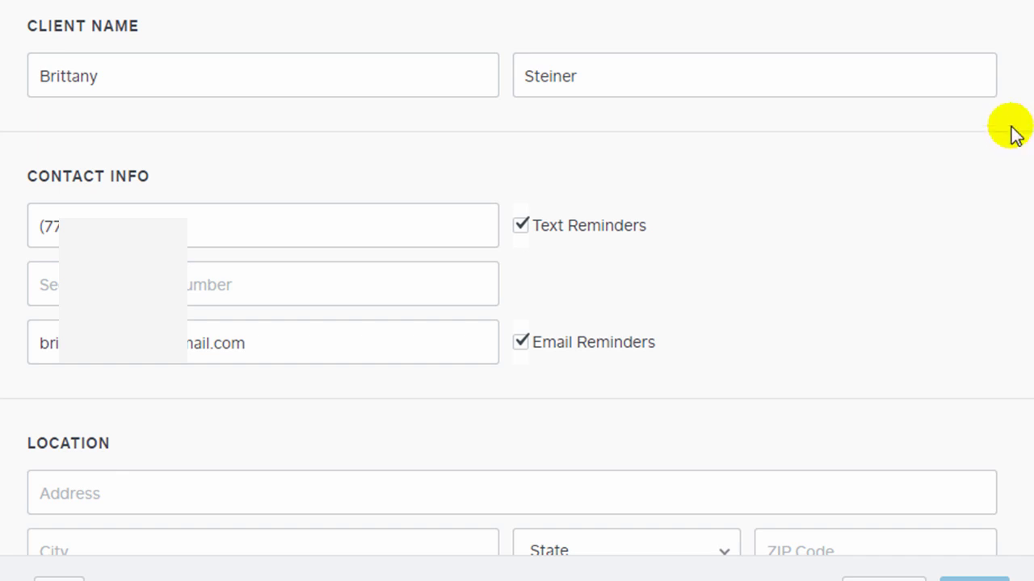
pyautogui.scroll(-7, 969, 266)
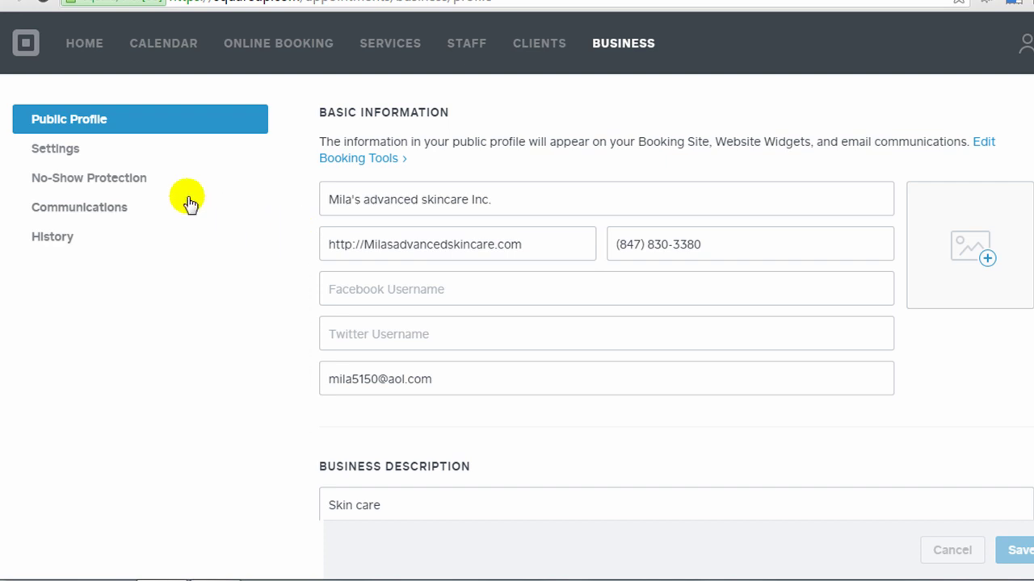
pyautogui.click(56, 149)
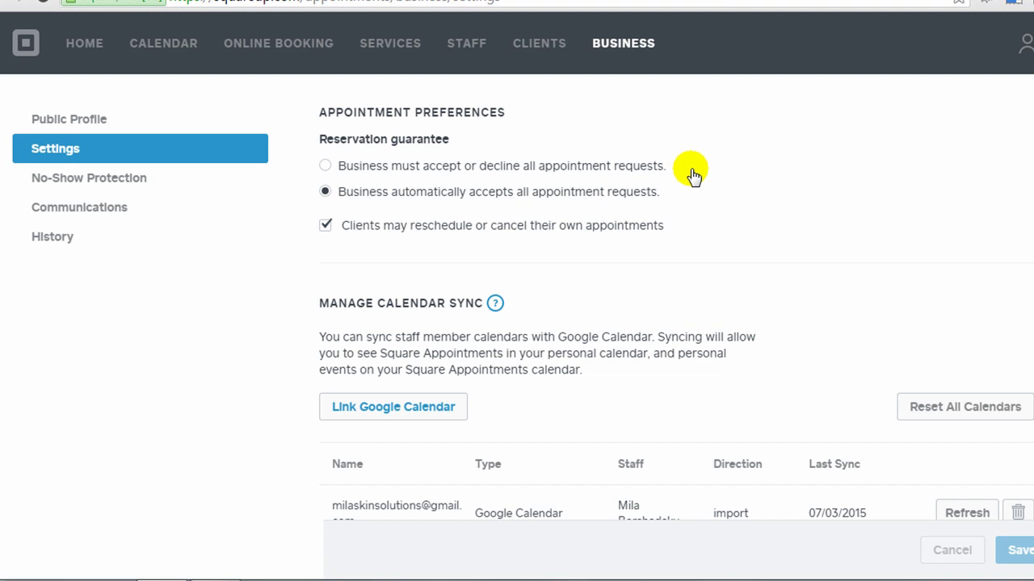
pyautogui.scroll(-1, 630, 323)
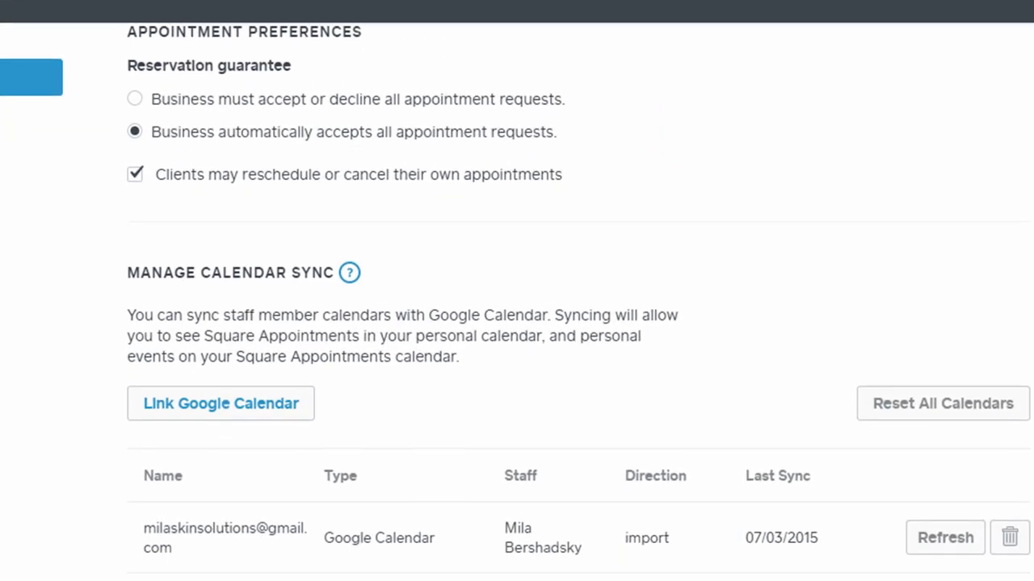
pyautogui.scroll(-5, 517, 315)
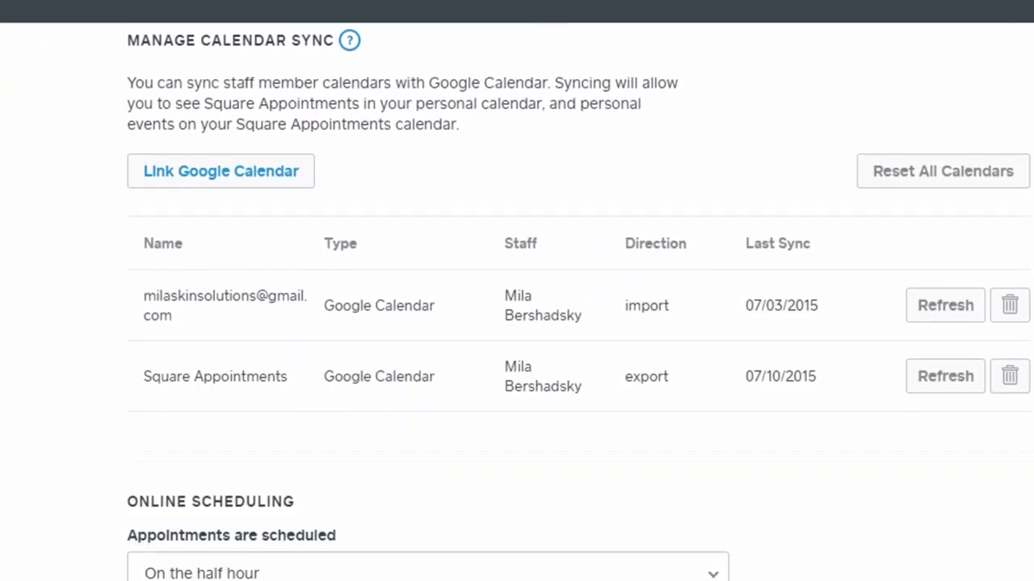
pyautogui.scroll(-4, 516, 315)
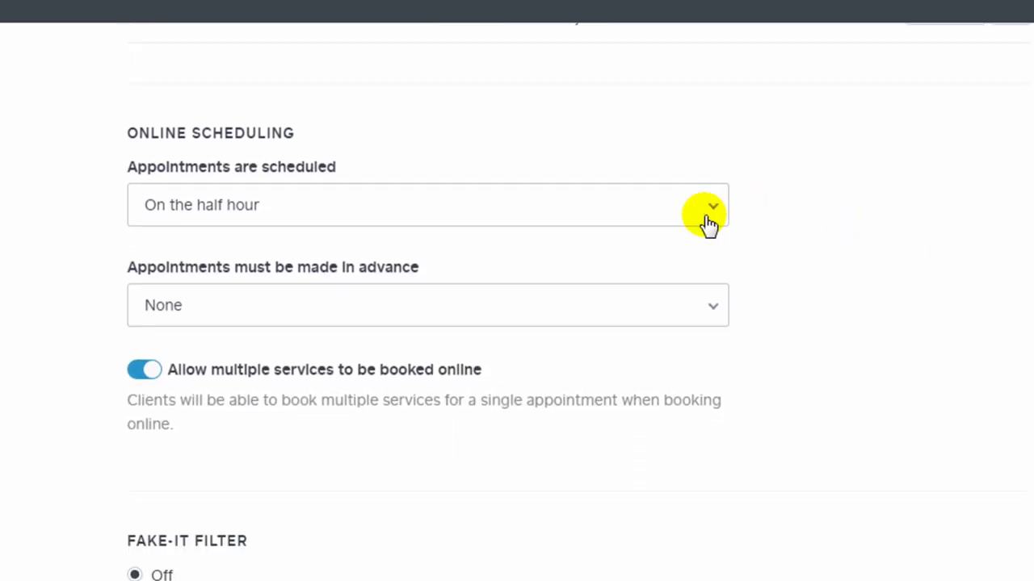
pyautogui.click(709, 220)
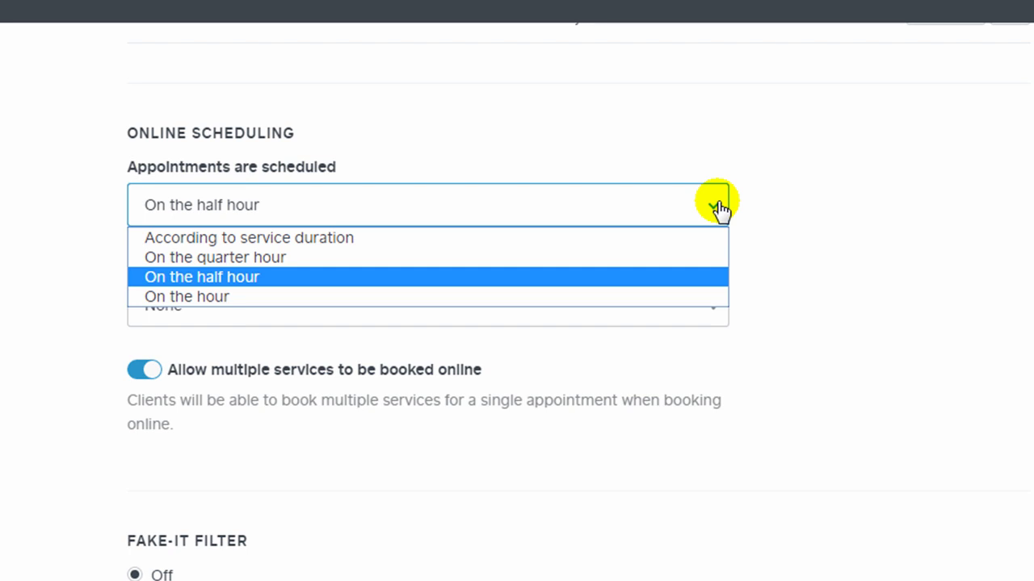
pyautogui.click(718, 209)
pyautogui.click(721, 305)
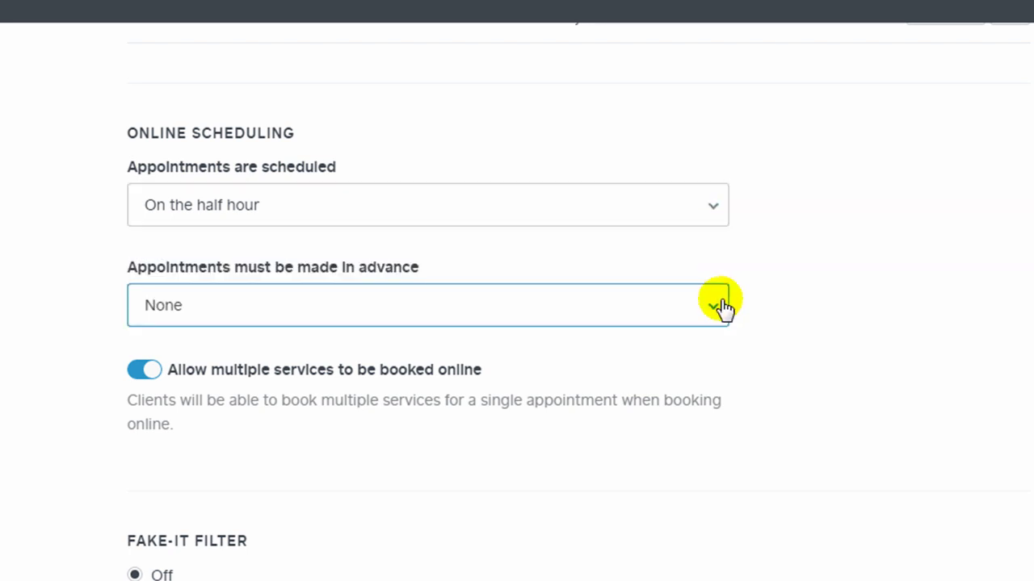
pyautogui.click(722, 307)
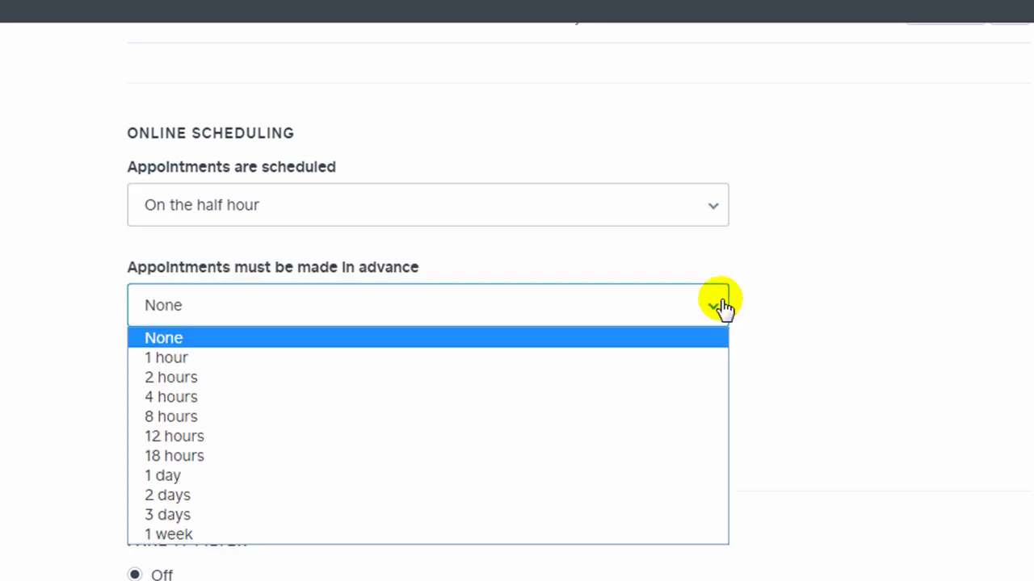
pyautogui.click(721, 307)
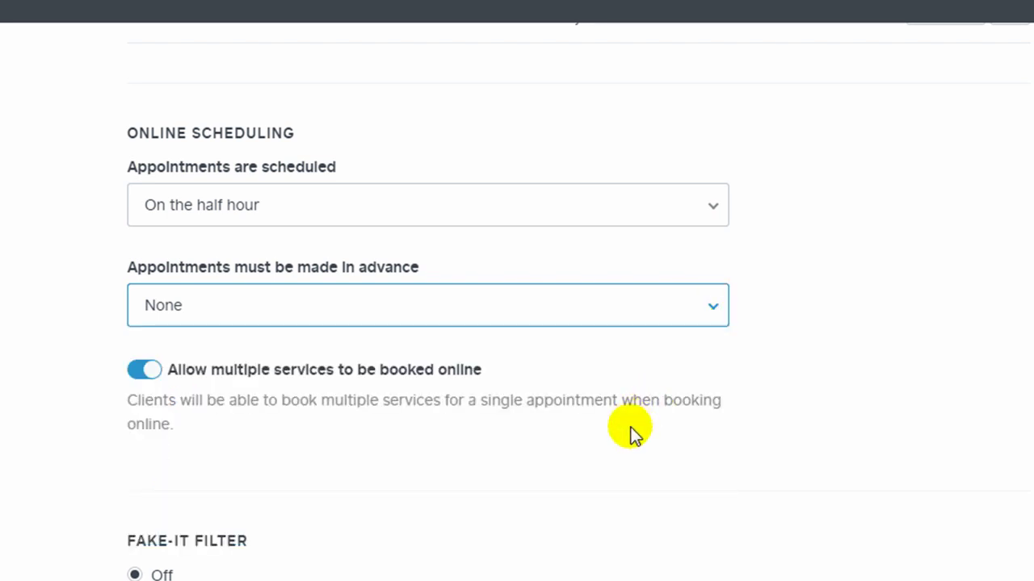
pyautogui.scroll(-3, 630, 436)
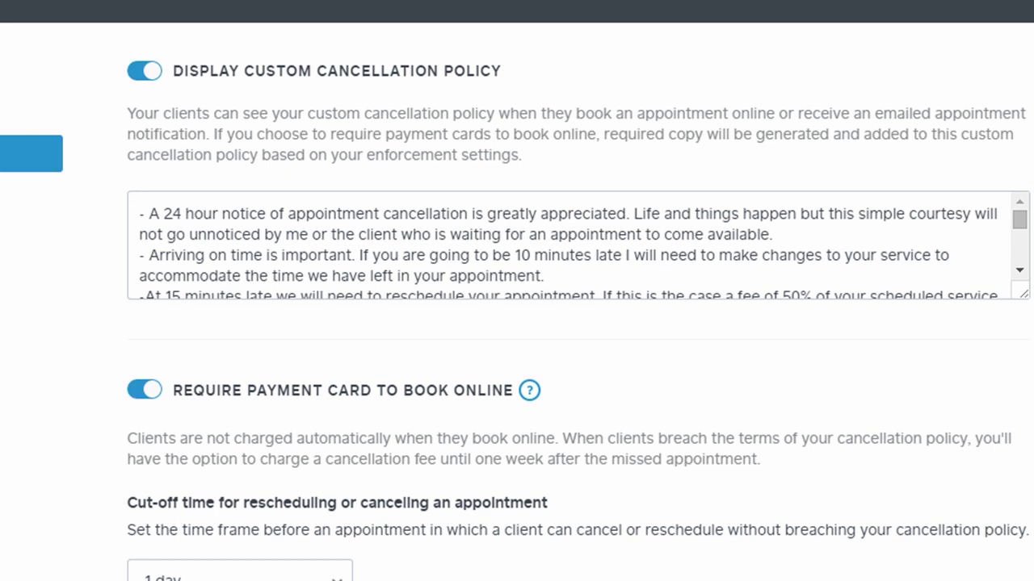
# Step: Scroll through the No-Show Protection cancellation settings
pyautogui.scroll(-3, 516, 302)
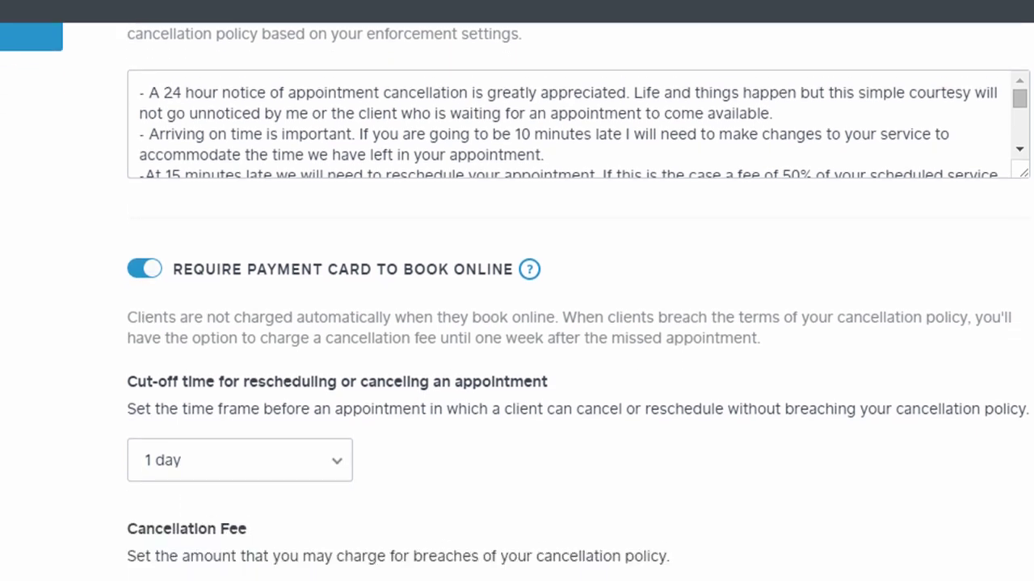
pyautogui.scroll(3, 517, 302)
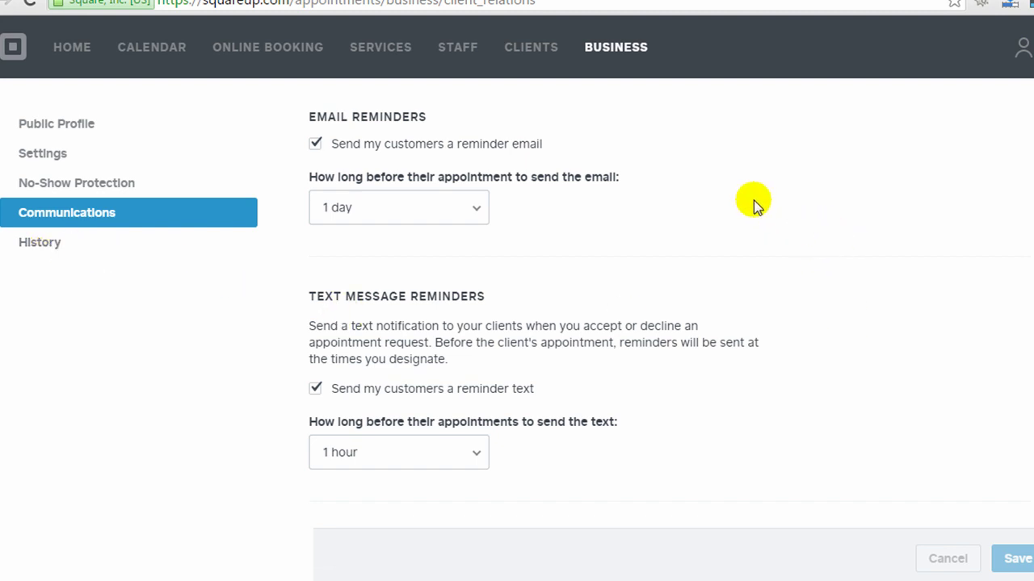
# Step: Open the booking site URL from Online Booking in a new browser tab
pyautogui.click(291, 47)
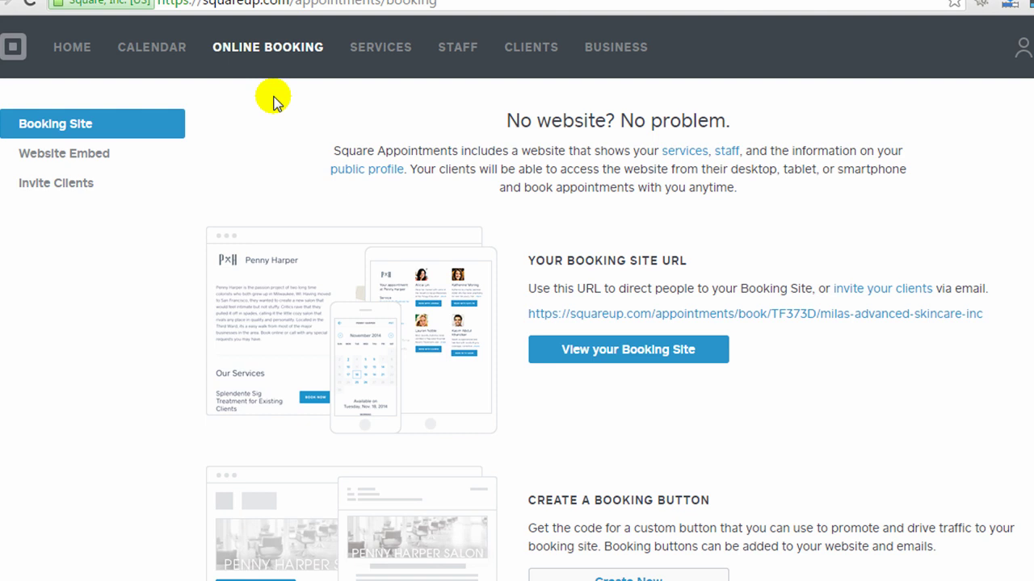
pyautogui.rightClick(602, 319)
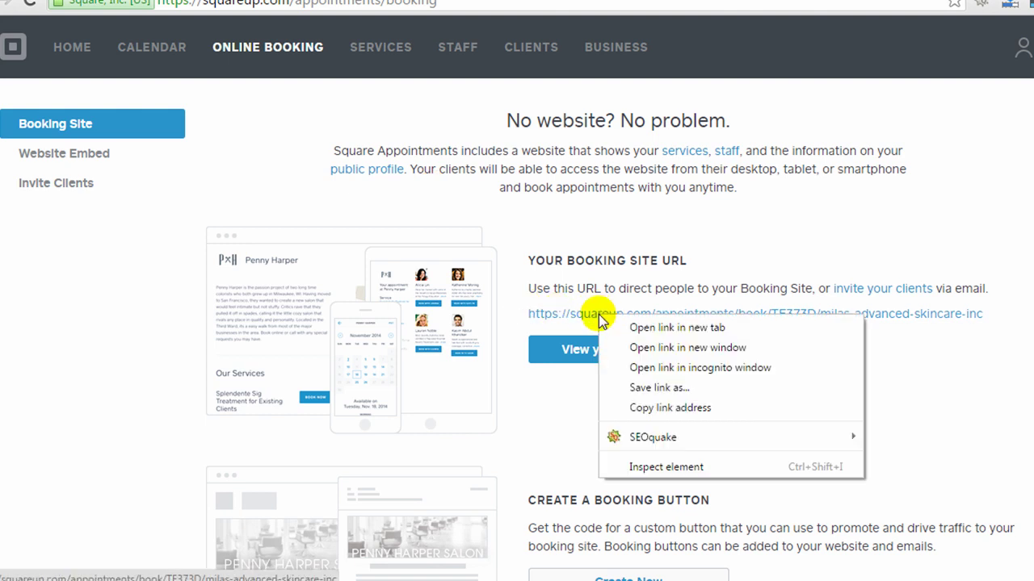
pyautogui.click(620, 326)
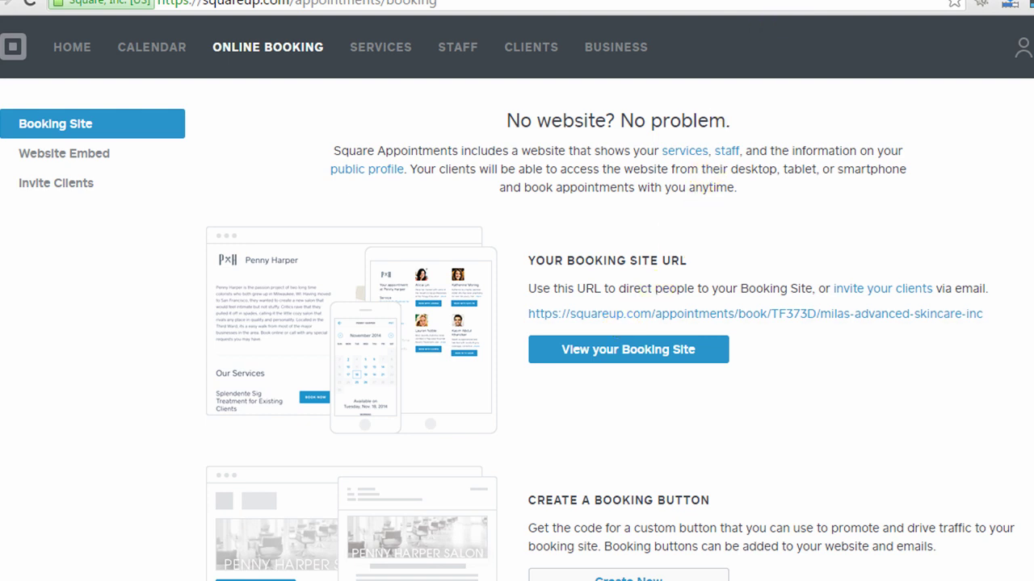
pyautogui.hotkey('ctrl', 'Tab')
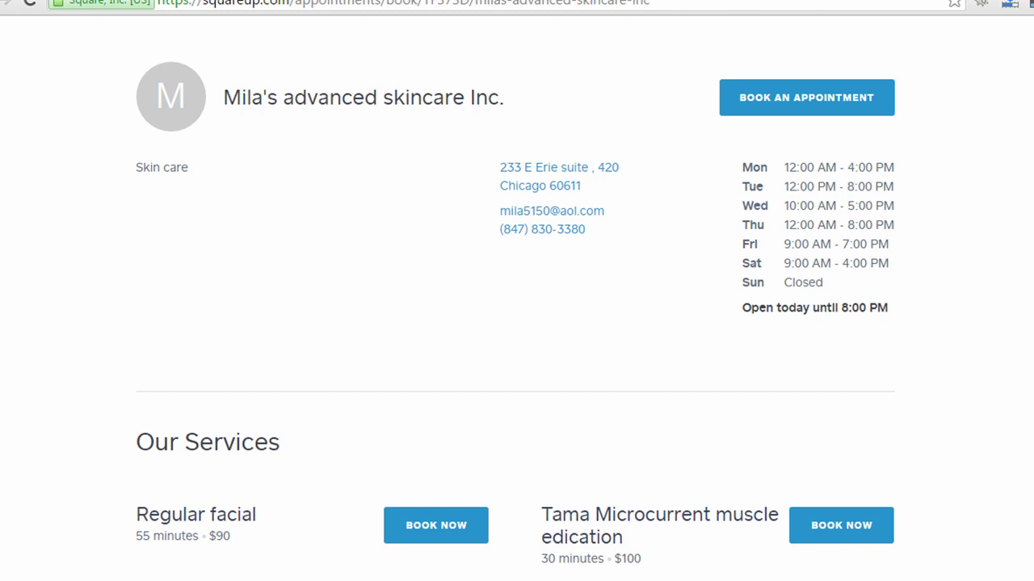
# Step: Browse the booking site's service list to Regular facial (55 minutes, $90)
pyautogui.scroll(-1, 515, 299)
pyautogui.scroll(-3, 515, 300)
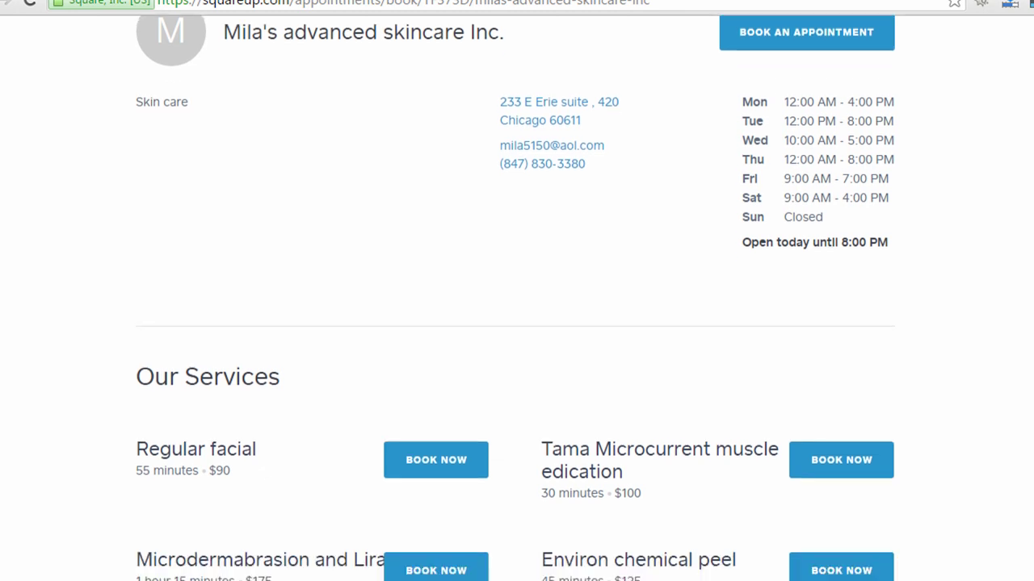
pyautogui.scroll(4, 515, 300)
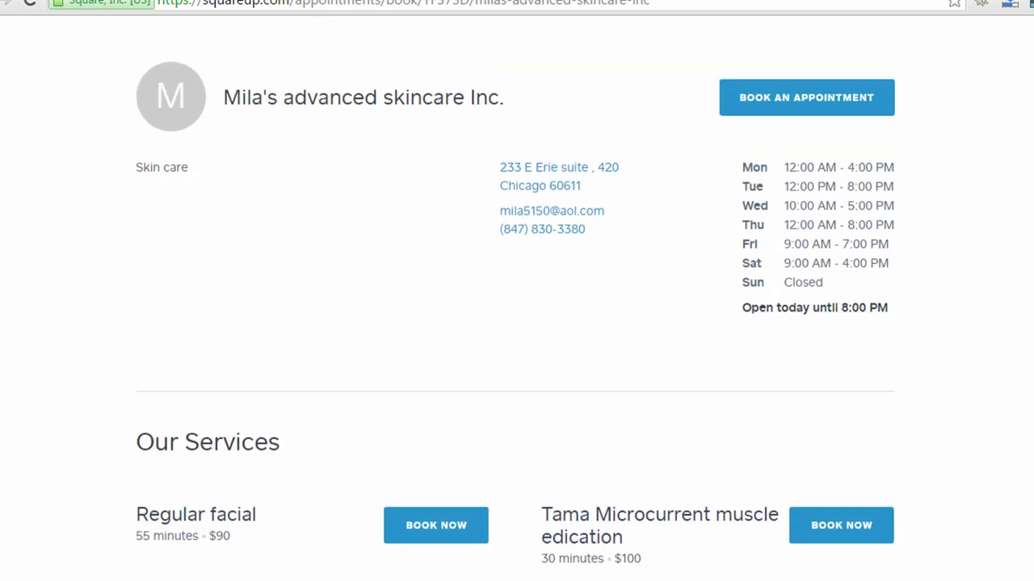
pyautogui.scroll(-10, 614, 185)
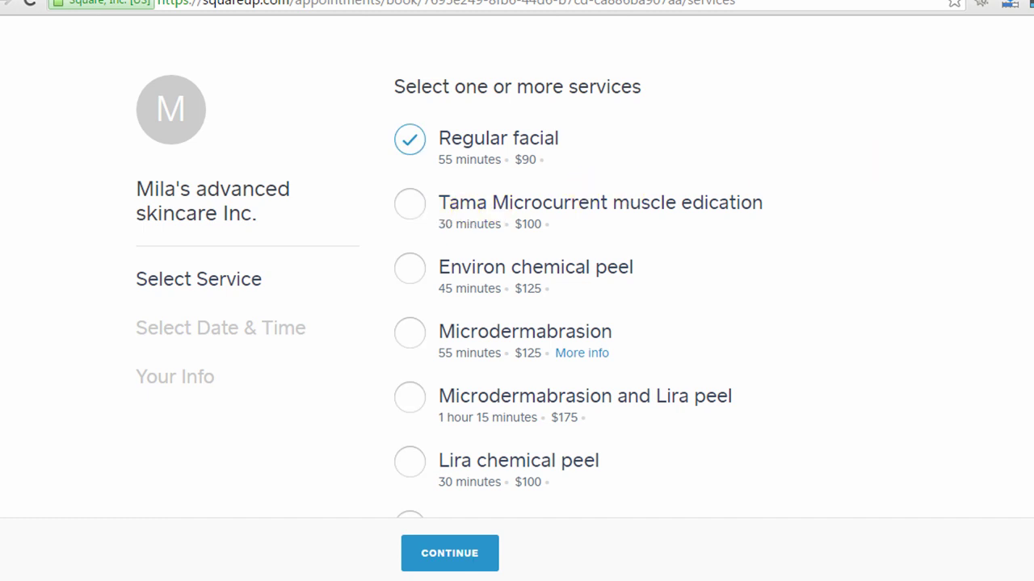
# Step: Book Regular facial for July 17 at 12:30 PM, then close the booking tab
pyautogui.click(490, 557)
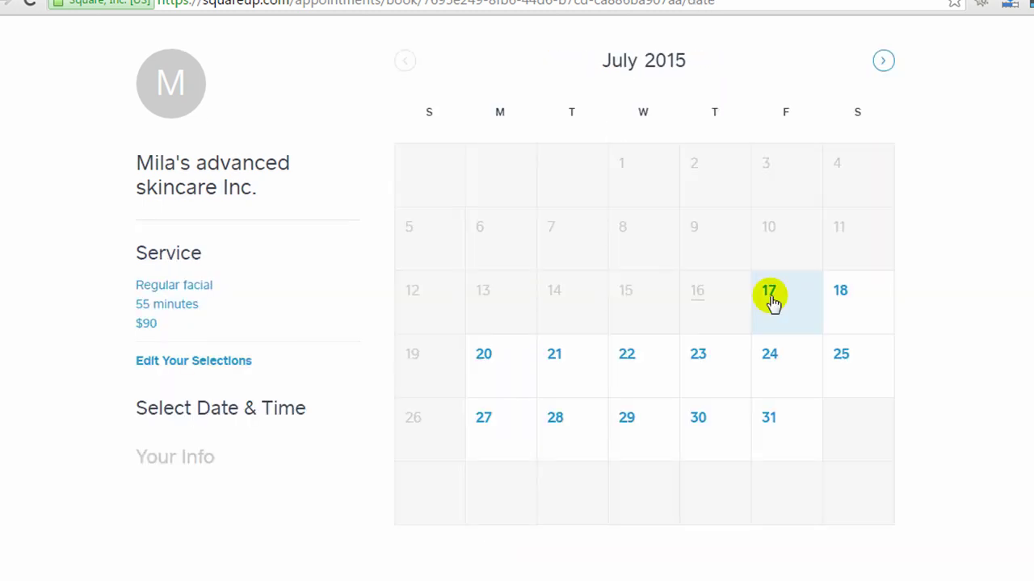
pyautogui.click(772, 298)
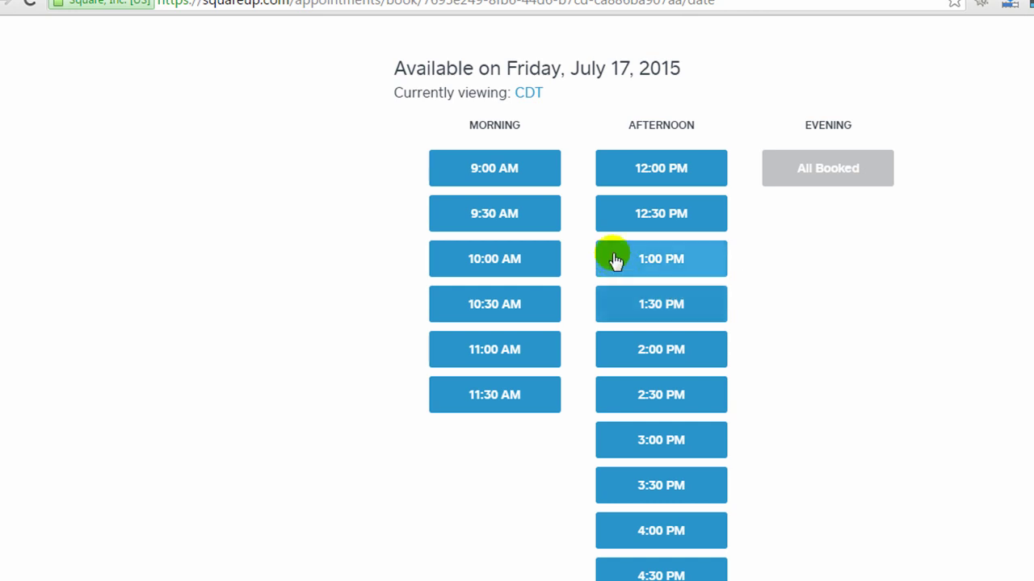
pyautogui.click(662, 213)
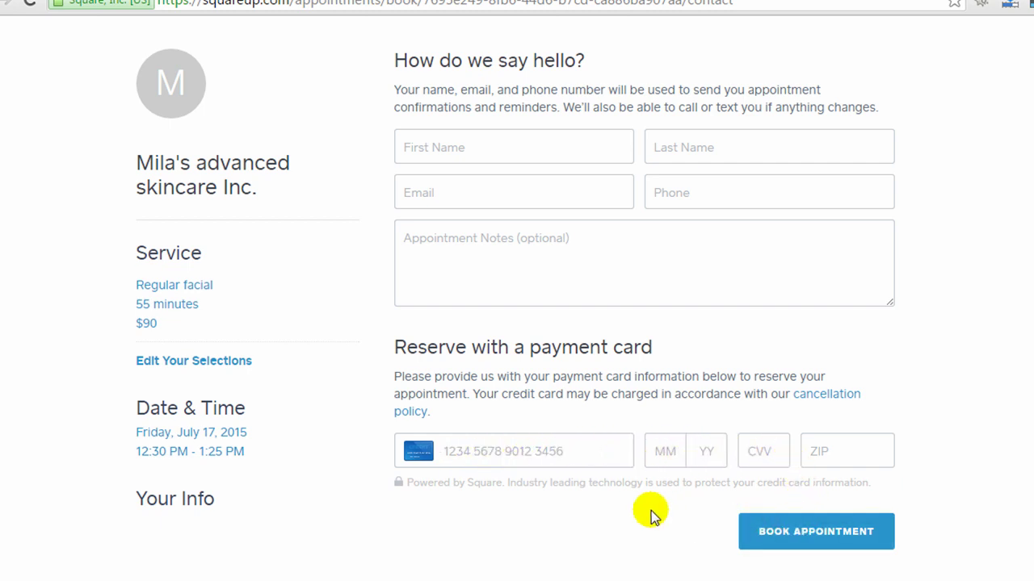
pyautogui.hotkey('ctrl', 'w')
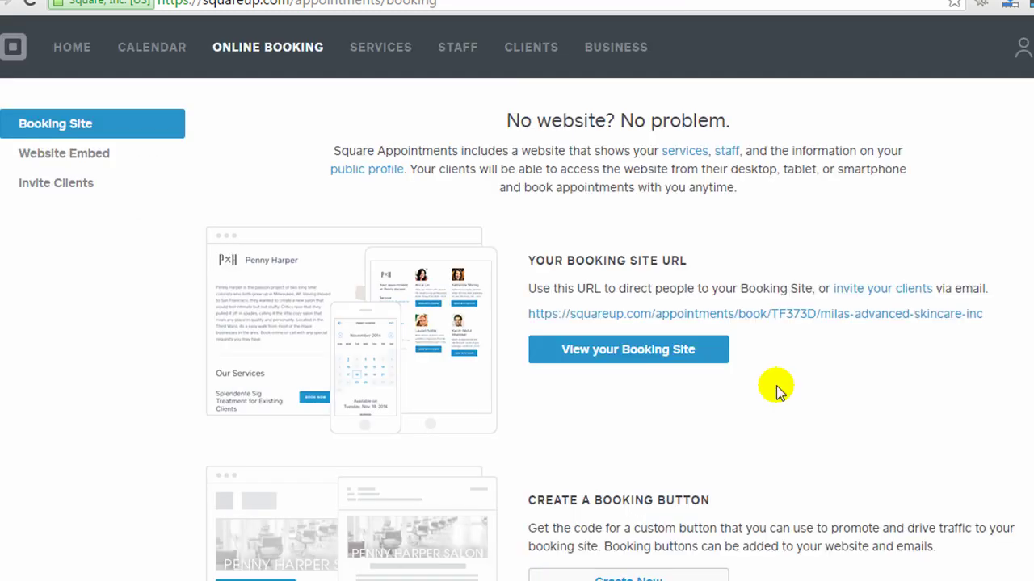
# Step: Review the Booking Site and Invite Clients pages on the way to Website Embed
pyautogui.scroll(-1, 776, 385)
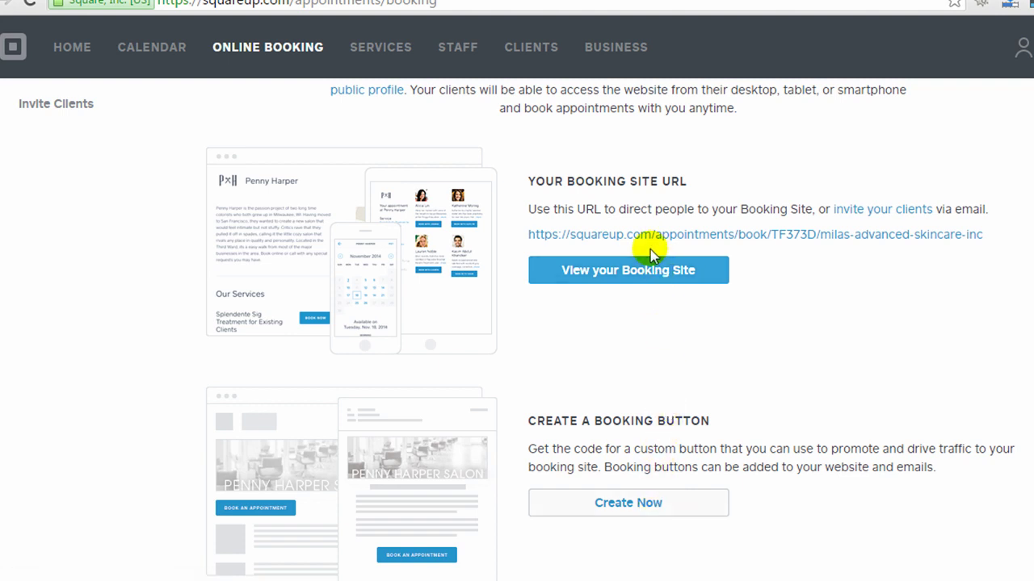
pyautogui.scroll(1, 2, 117)
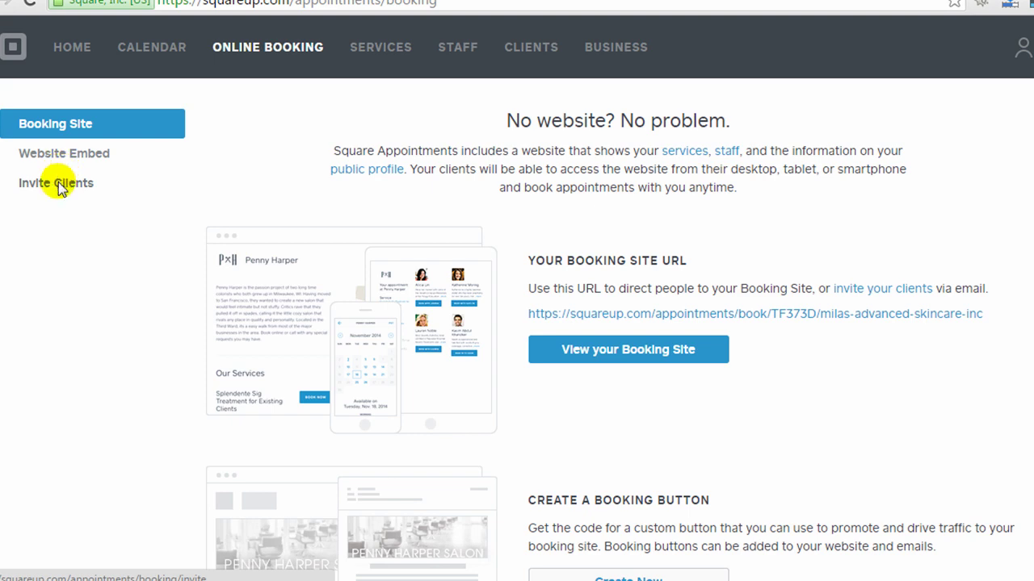
pyautogui.click(62, 184)
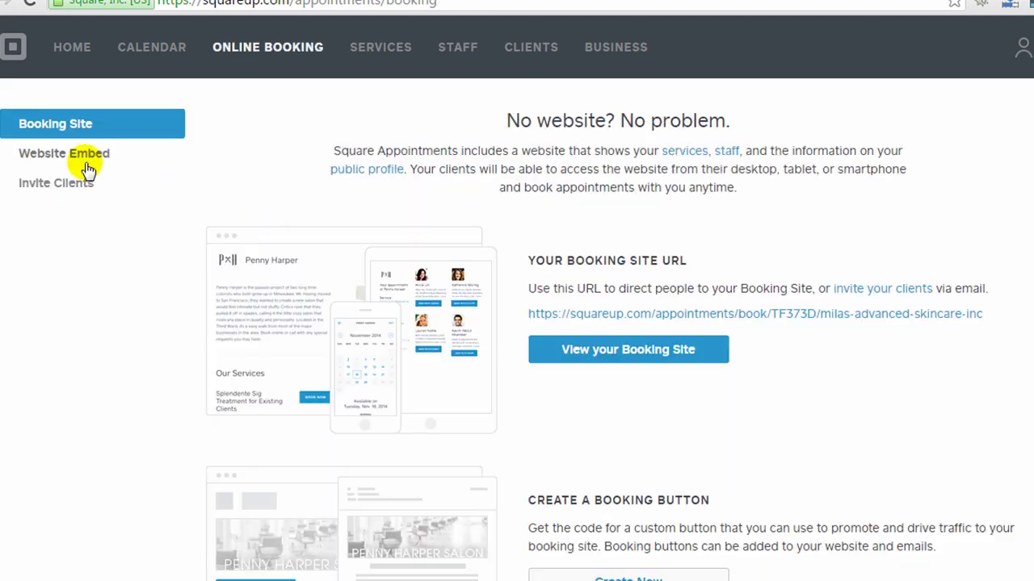
pyautogui.click(89, 158)
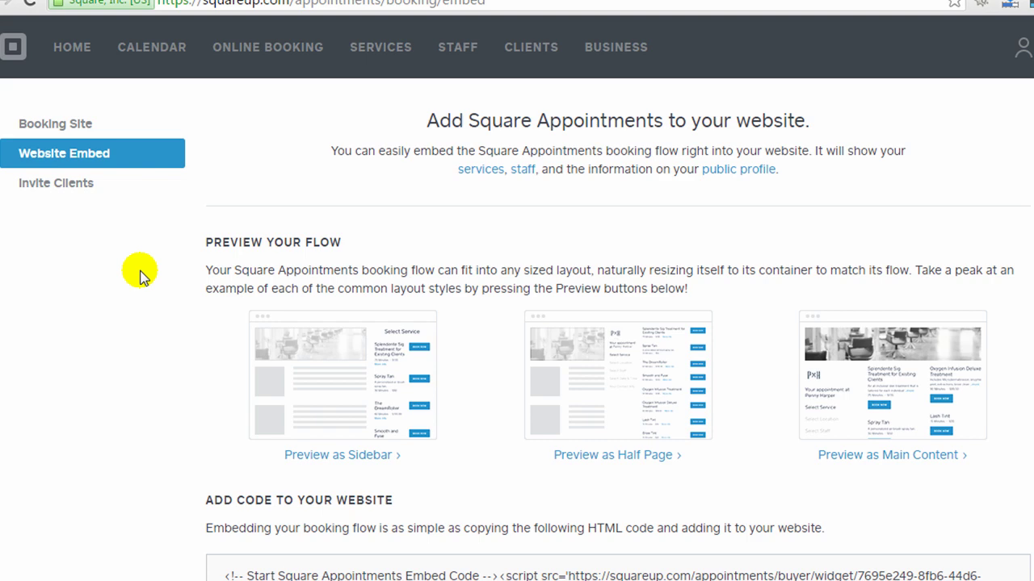
# Step: Select the booking embed code and preview the booking flow as a sidebar
pyautogui.scroll(-3, 140, 274)
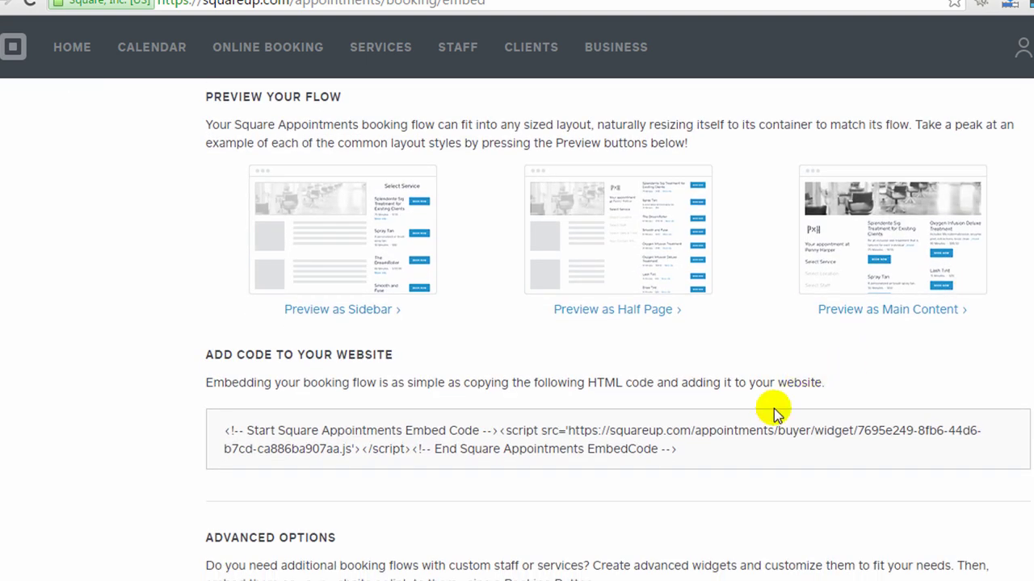
pyautogui.moveTo(677, 449); pyautogui.dragTo(208, 428)
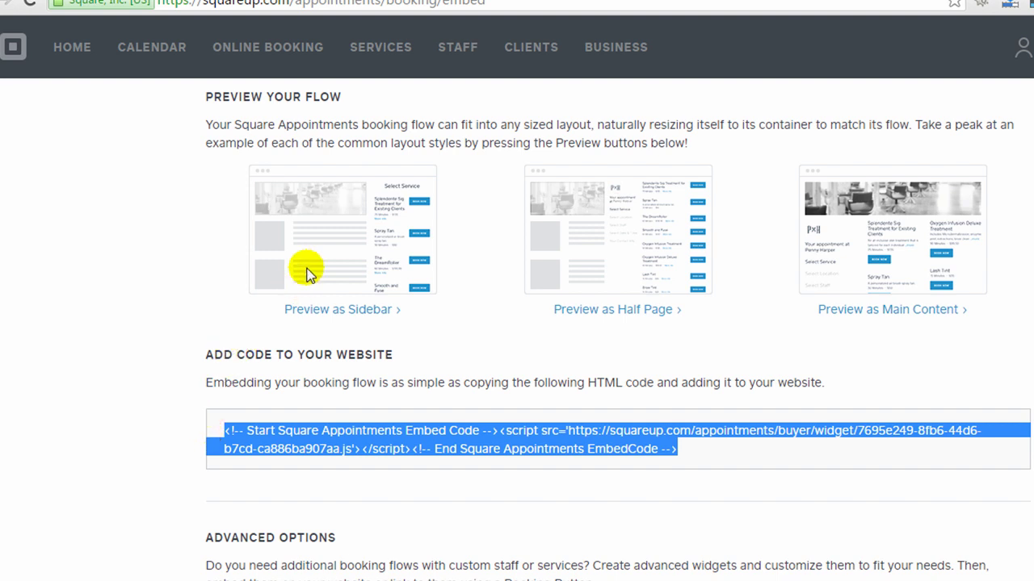
pyautogui.click(379, 311)
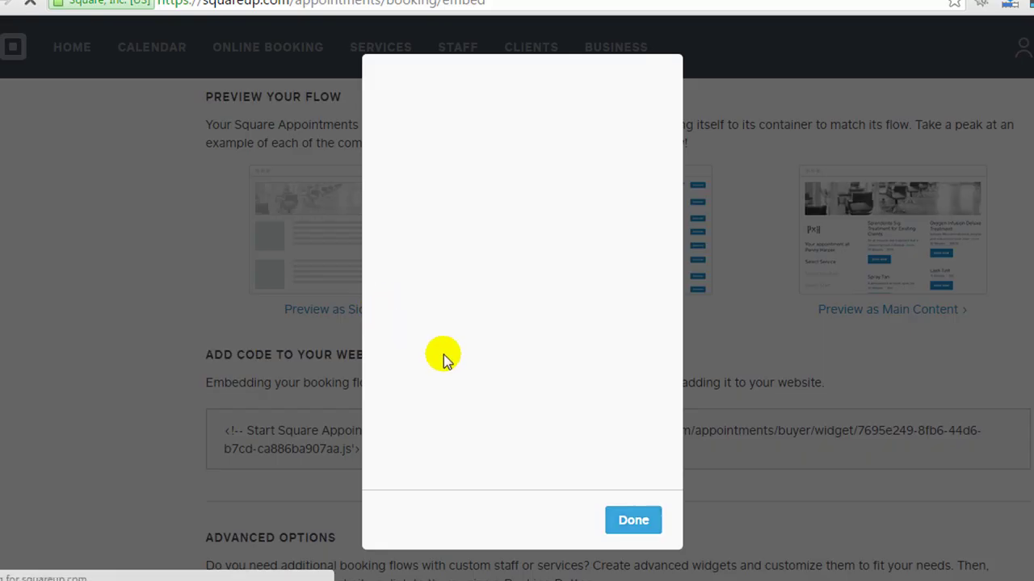
pyautogui.moveTo(675, 74); pyautogui.dragTo(671, 99)
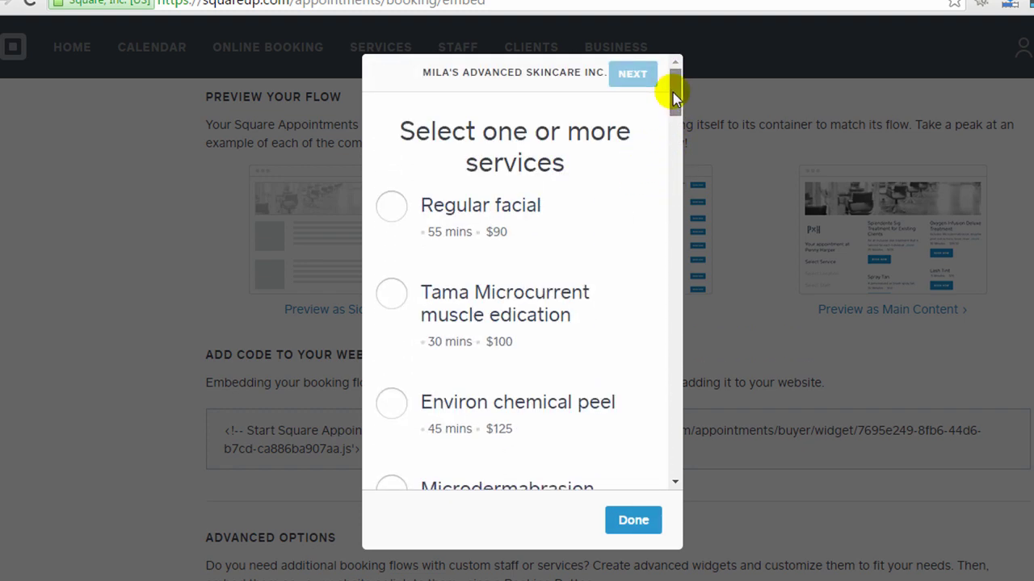
pyautogui.scroll(-2, 673, 93)
pyautogui.scroll(2, 674, 97)
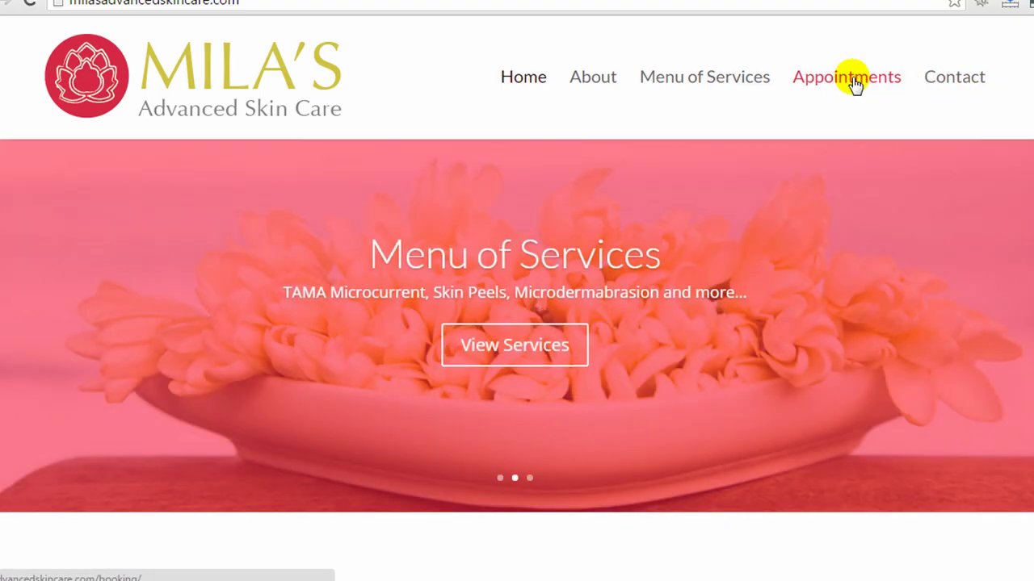
# Step: Go to the Appointments page on Mila's Advanced Skin Care website
pyautogui.click(853, 84)
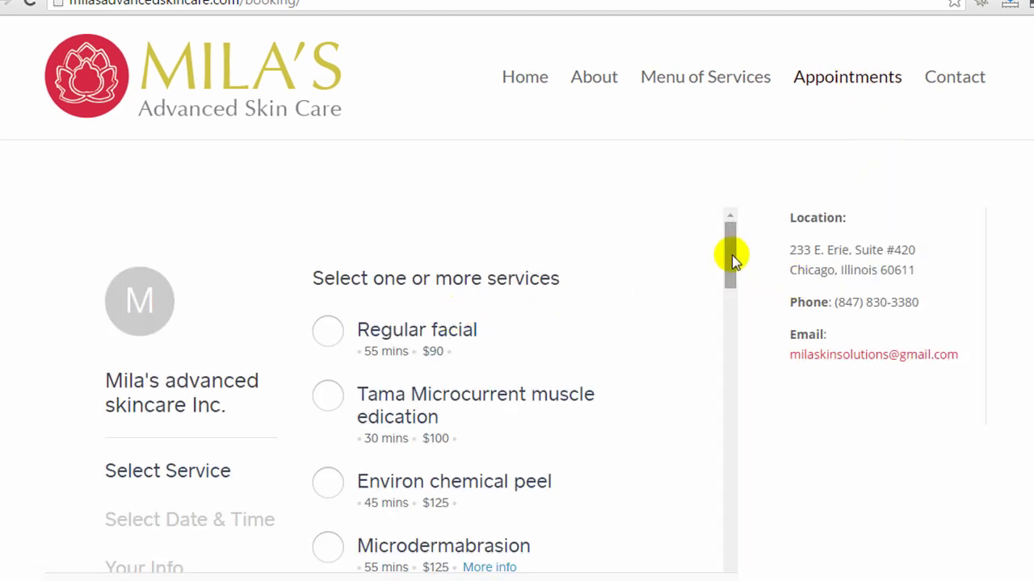
pyautogui.moveTo(731, 253)
pyautogui.mouseDown()
pyautogui.moveTo(734, 299)
pyautogui.moveTo(741, 248)
pyautogui.moveTo(743, 315)
pyautogui.moveTo(738, 250)
pyautogui.mouseUp()
pyautogui.scroll(-2, 766, 348)
pyautogui.scroll(2, 766, 348)
# Step: Book a Regular facial for July 23 at 1:00 PM and scroll down to the card fields
pyautogui.click(565, 347)
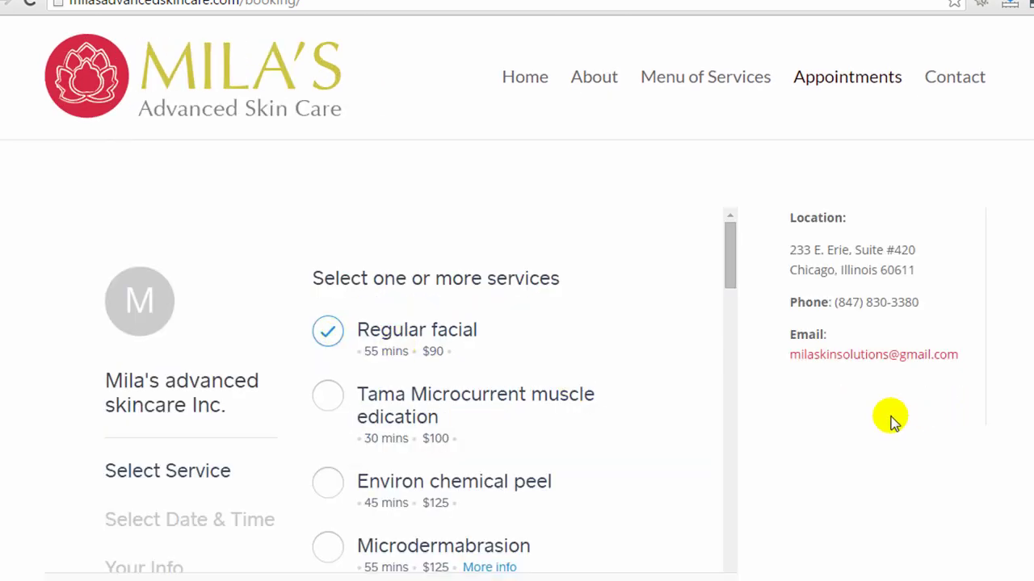
pyautogui.scroll(-1, 888, 420)
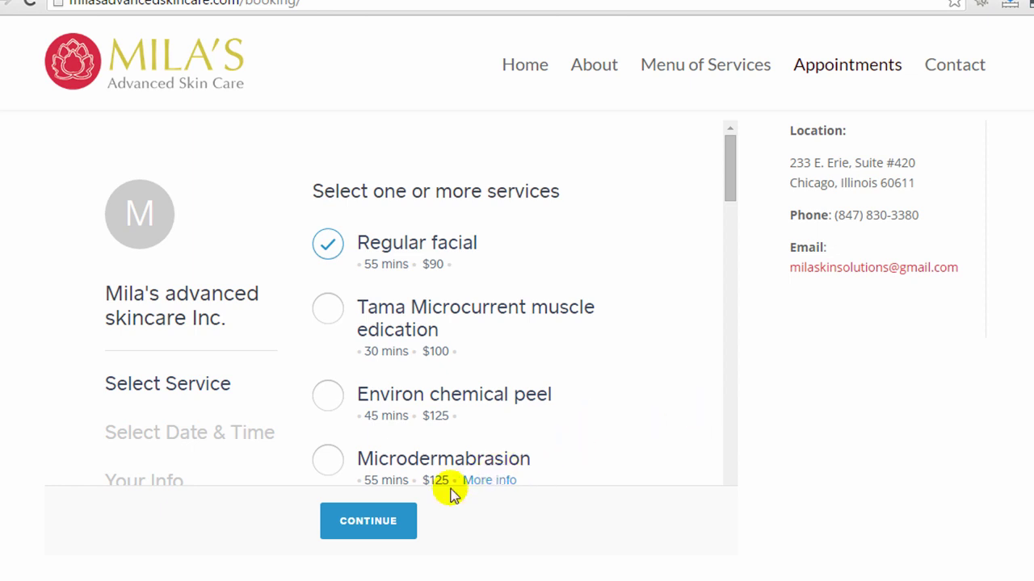
pyautogui.click(364, 522)
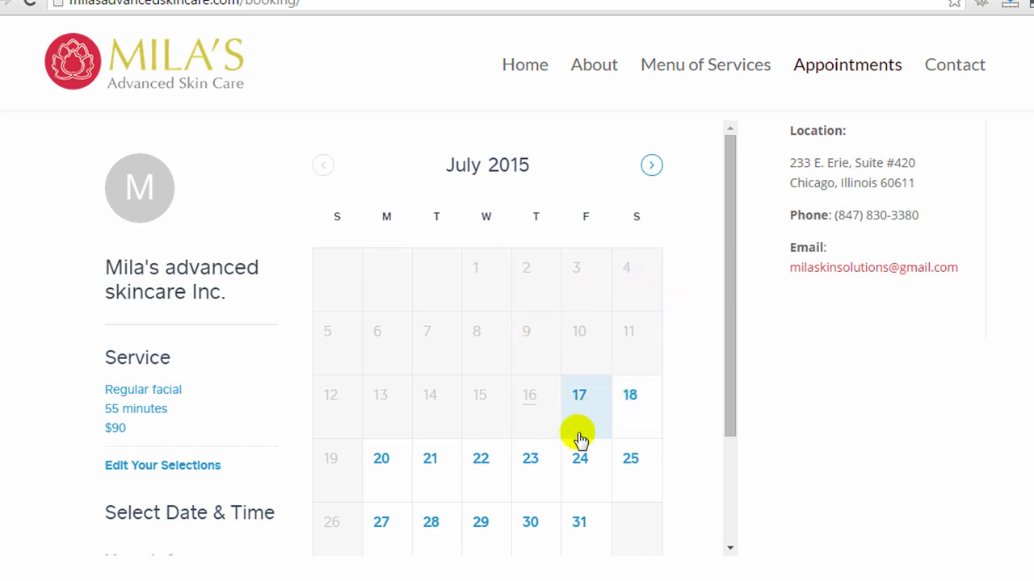
pyautogui.click(536, 476)
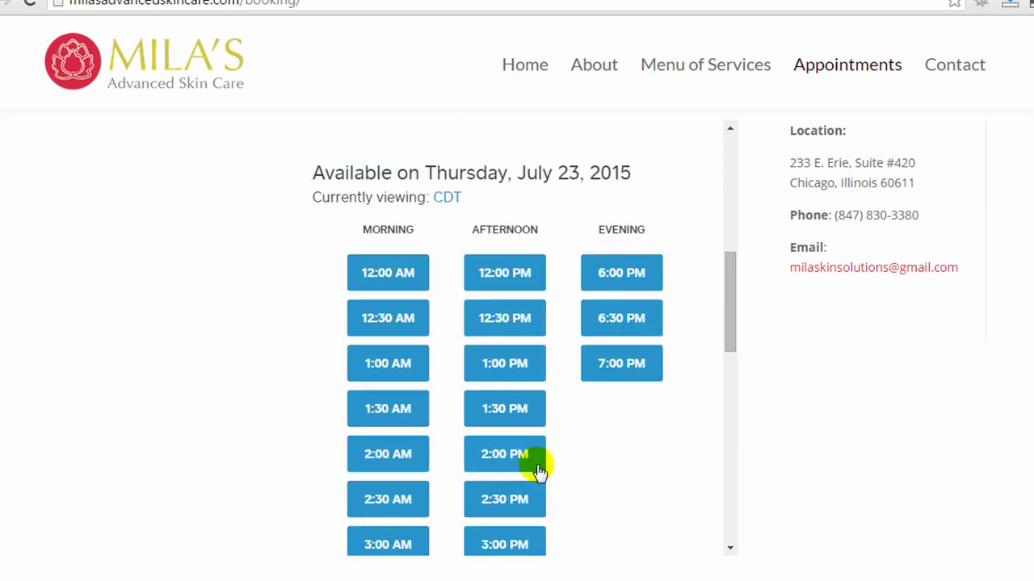
pyautogui.click(495, 365)
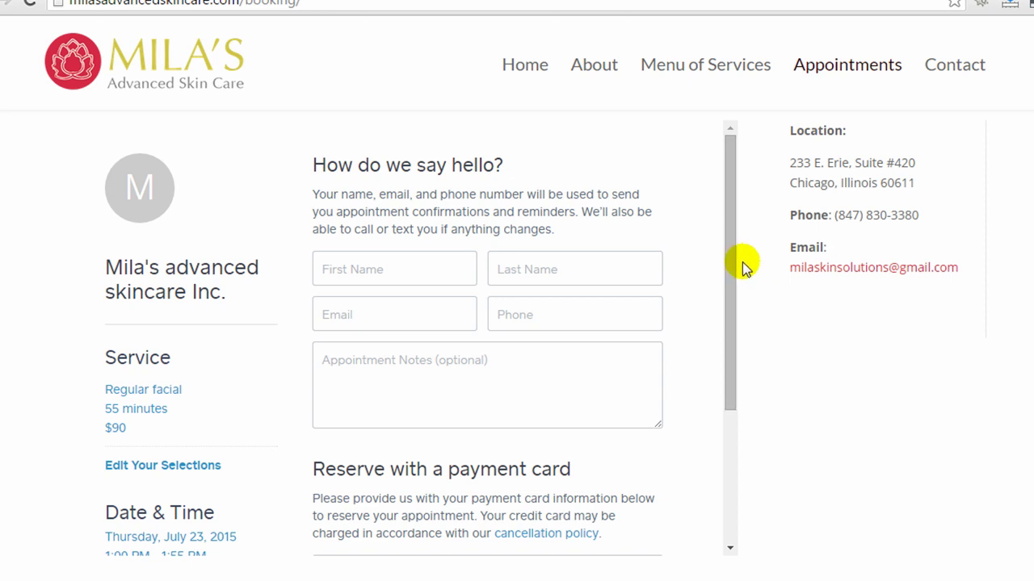
pyautogui.moveTo(731, 251); pyautogui.dragTo(736, 390)
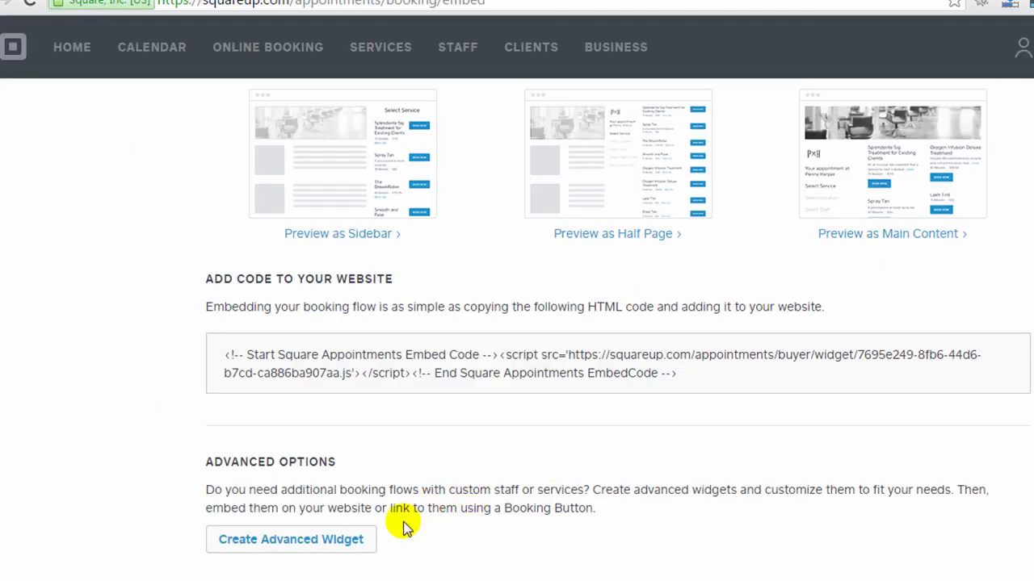
# Step: Start a new custom advanced booking widget, opening the editor for widget name, staff and services
pyautogui.click(342, 549)
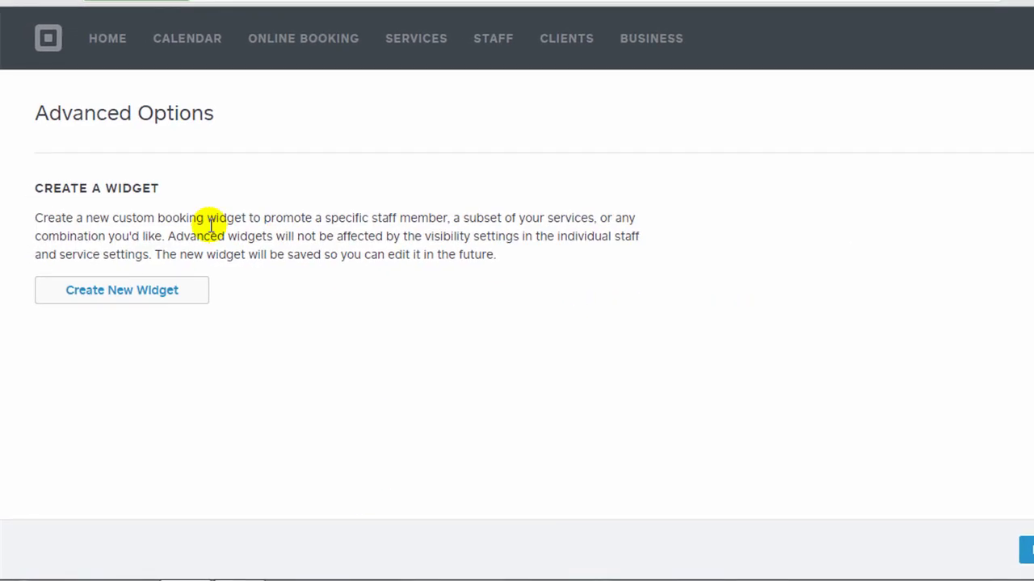
pyautogui.click(120, 291)
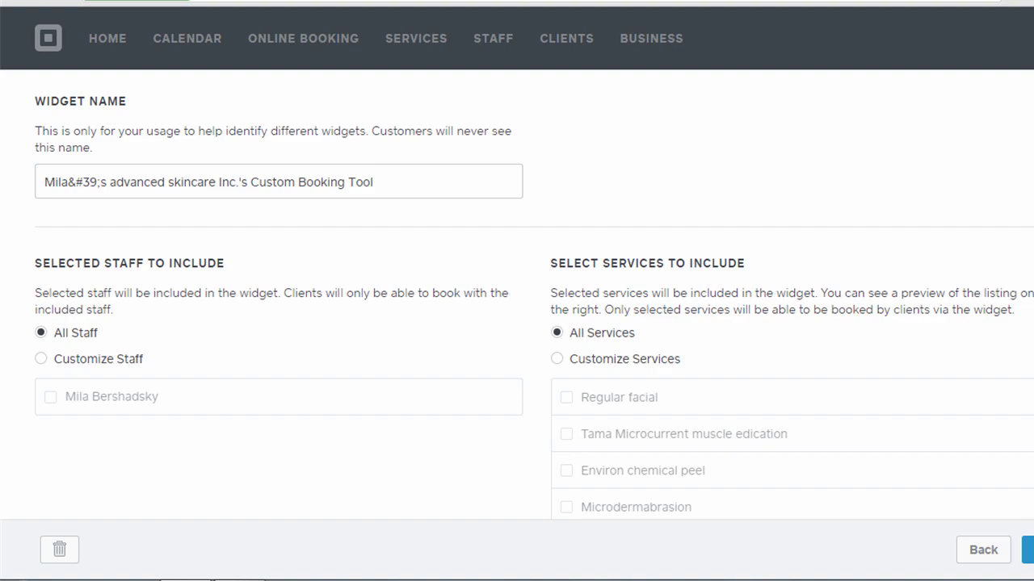
pyautogui.scroll(-3, 517, 323)
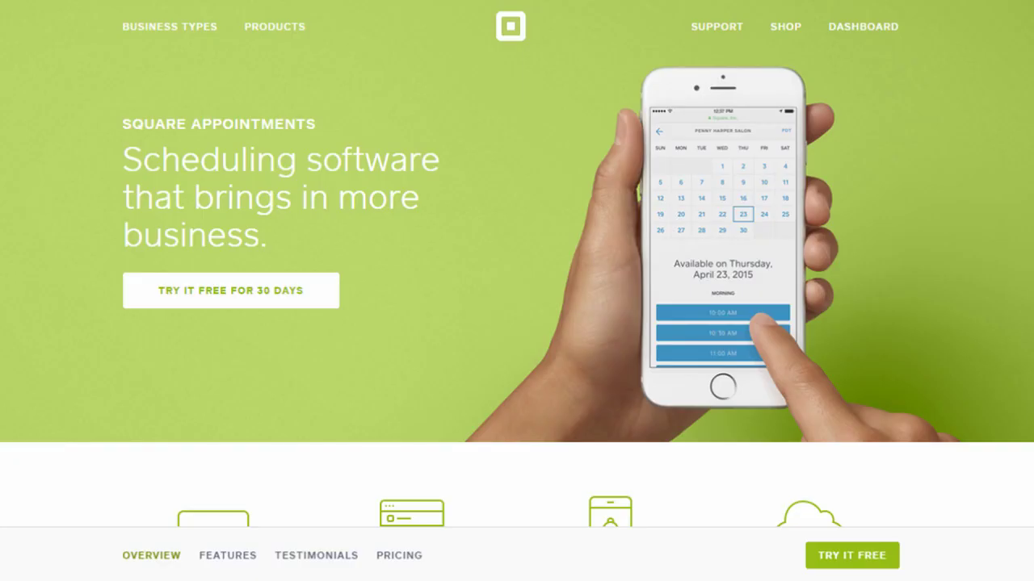
# Step: Scroll past Features and Testimonials to the pricing plans: $30 Just Me, $50 2-5 Staff, $90 Unlimited Staff
pyautogui.scroll(-2, 517, 264)
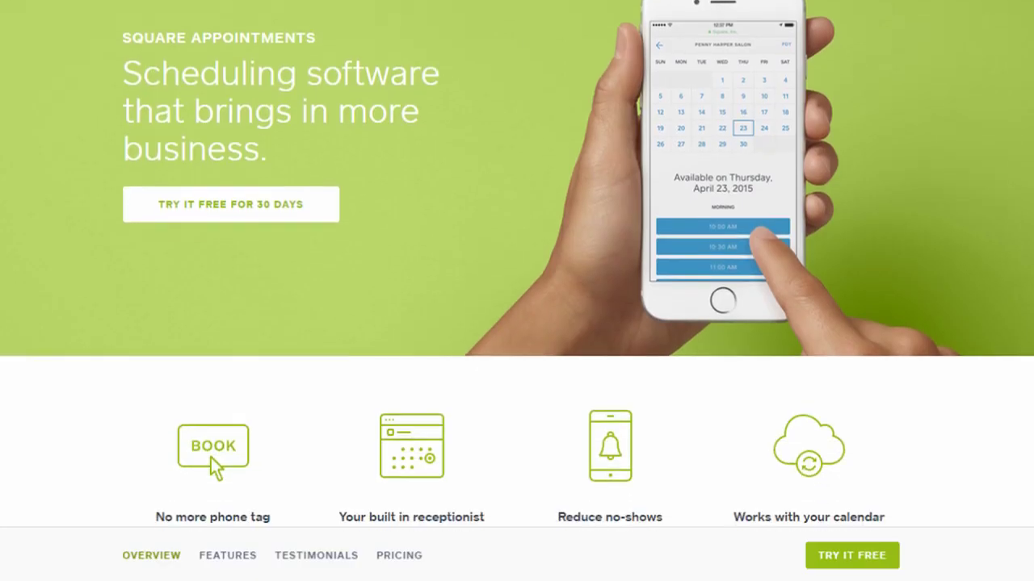
pyautogui.scroll(-2, 517, 264)
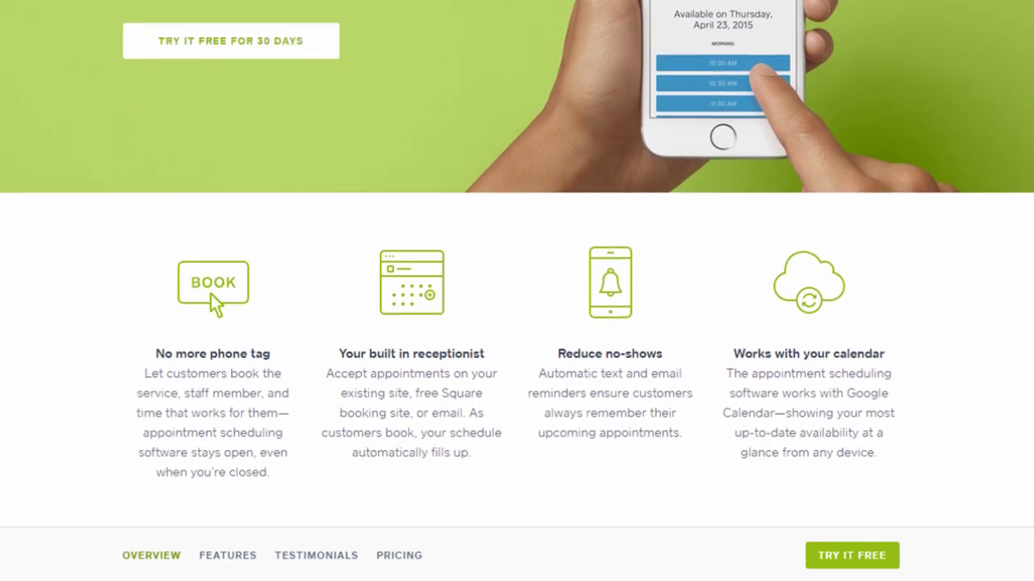
pyautogui.scroll(-2, 517, 264)
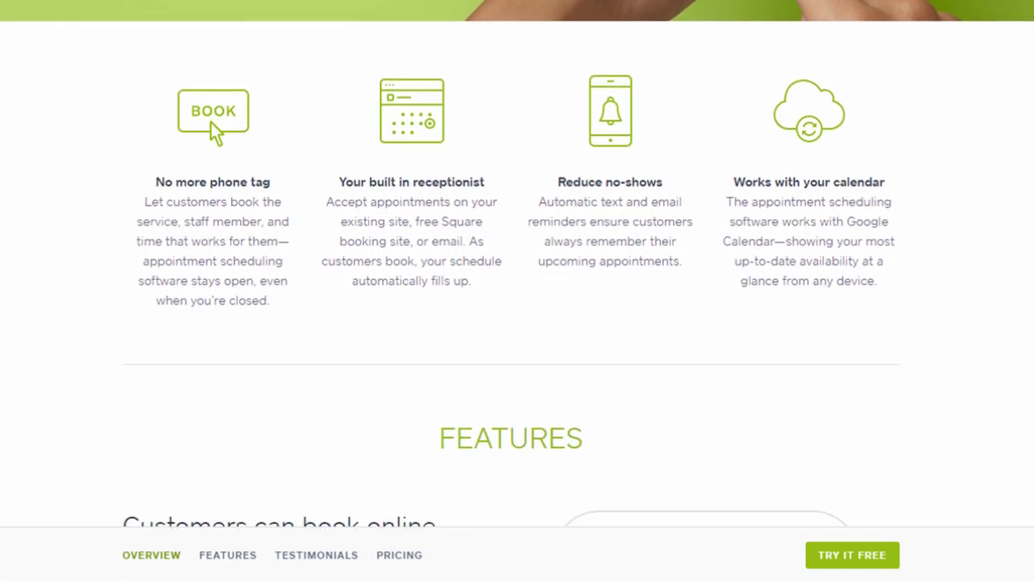
pyautogui.scroll(-2, 516, 264)
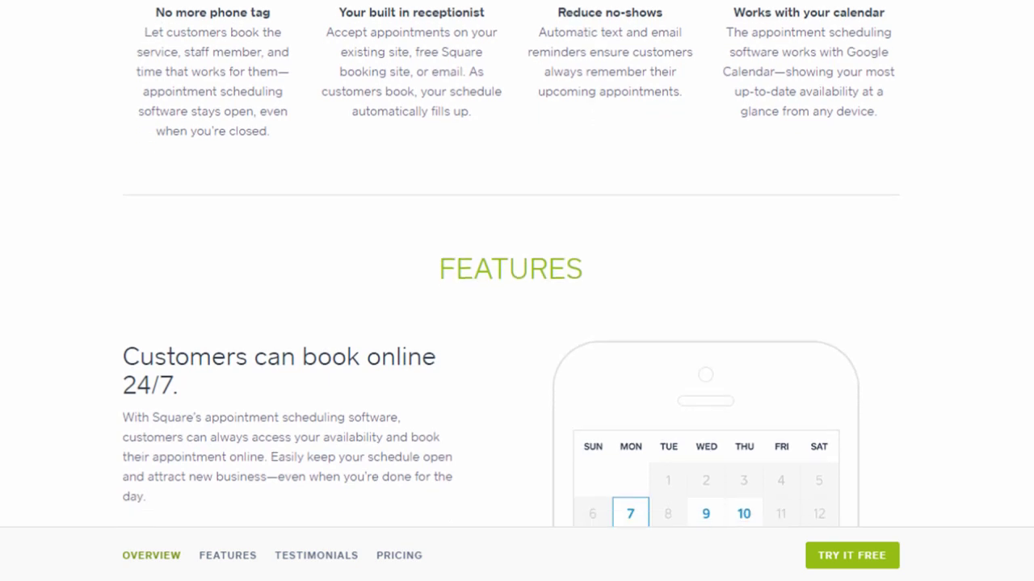
pyautogui.scroll(-2, 516, 264)
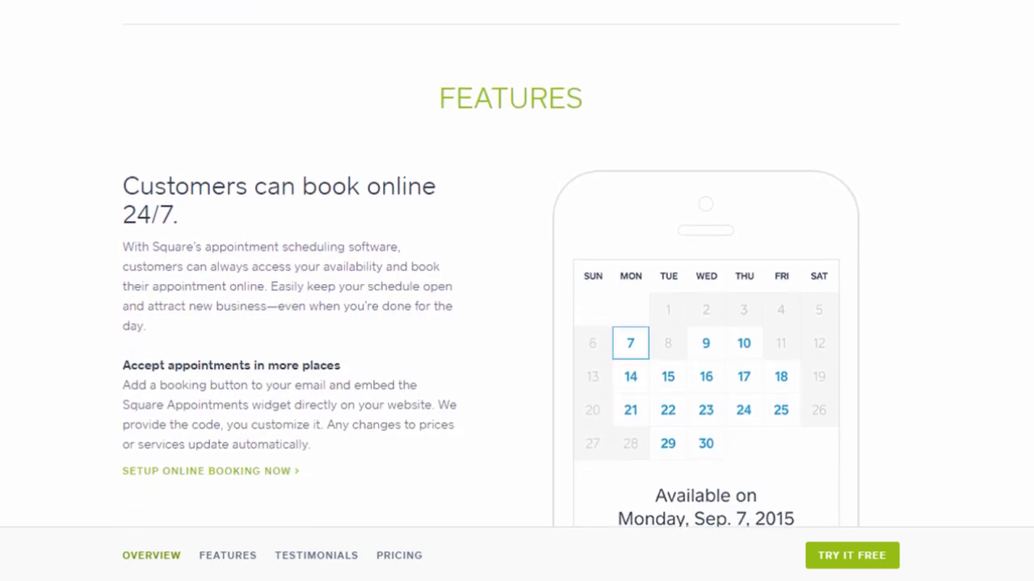
pyautogui.scroll(-2, 517, 264)
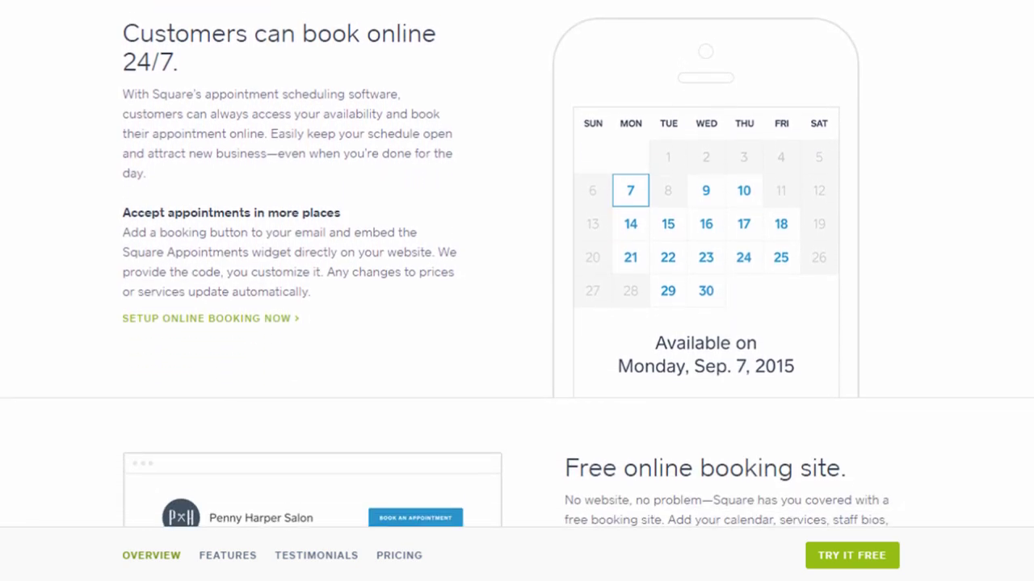
pyautogui.scroll(-2, 517, 264)
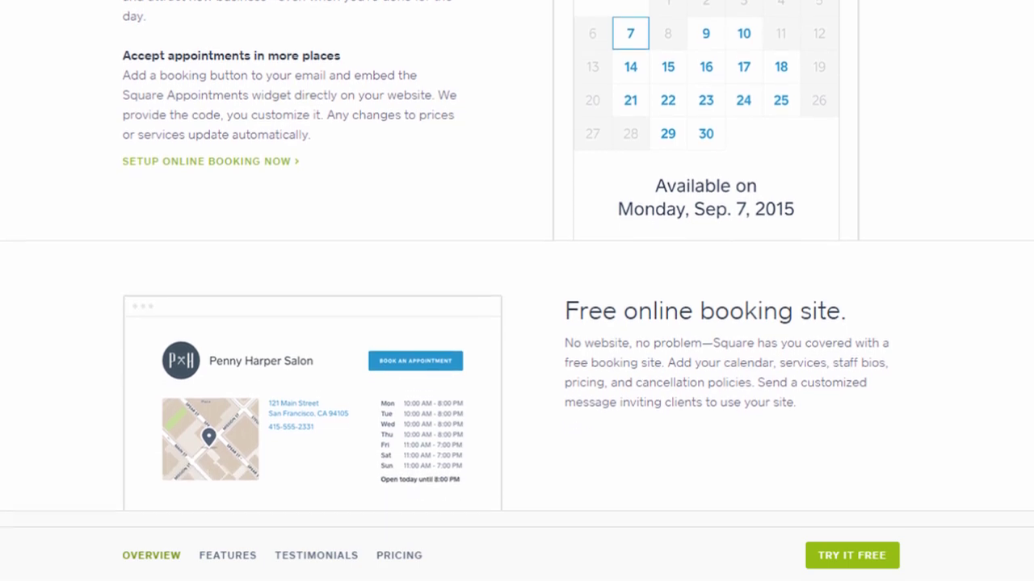
pyautogui.scroll(-2, 517, 264)
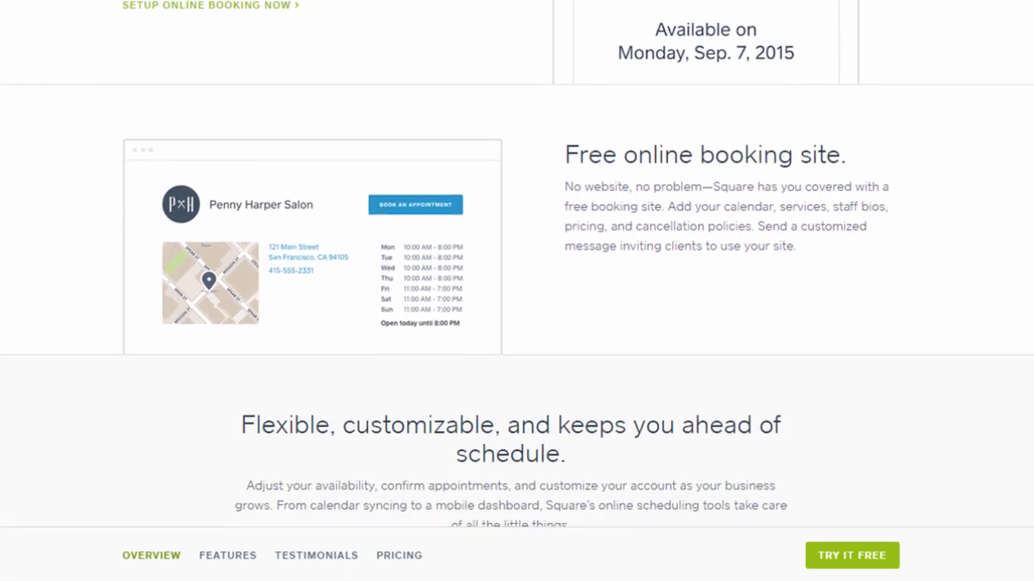
pyautogui.scroll(2, 1025, 149)
pyautogui.scroll(10, 1026, 149)
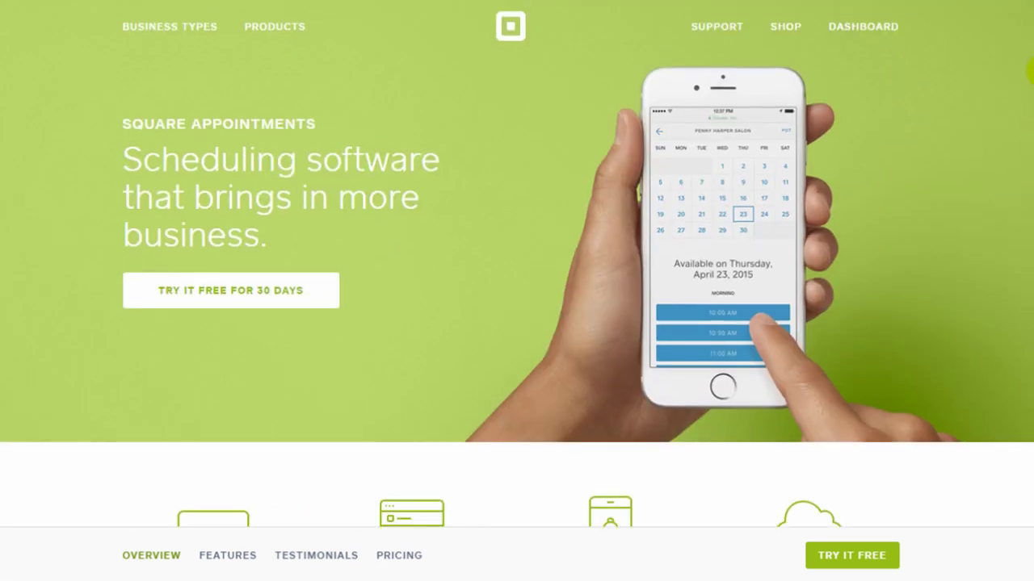
pyautogui.scroll(-2, 517, 291)
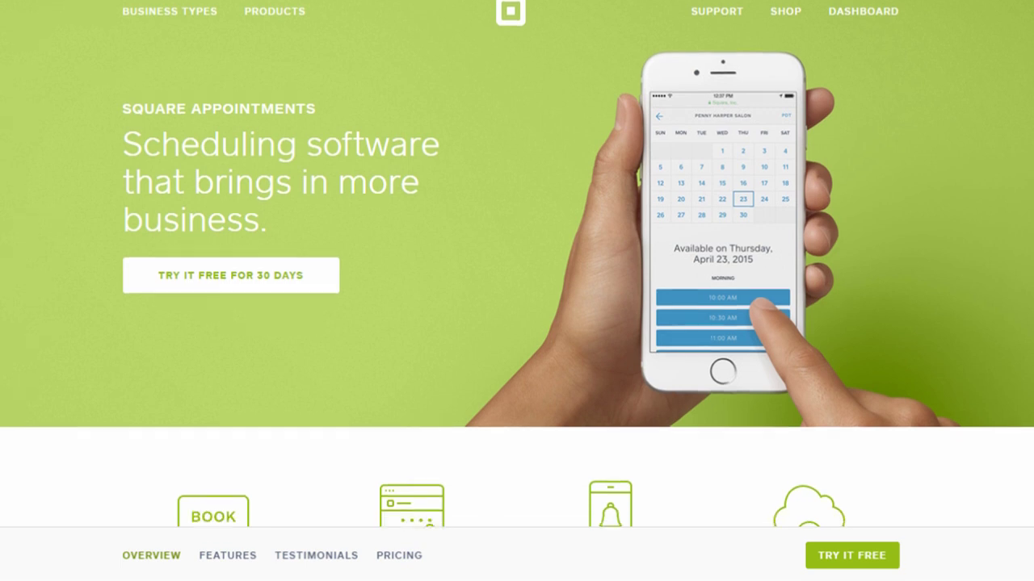
pyautogui.scroll(-2, 517, 291)
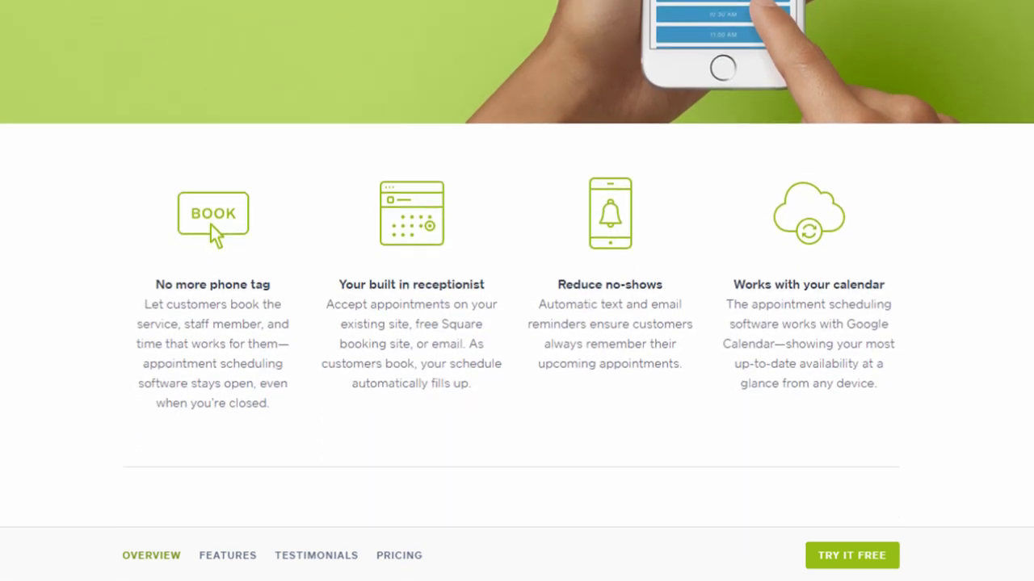
pyautogui.scroll(5, 517, 291)
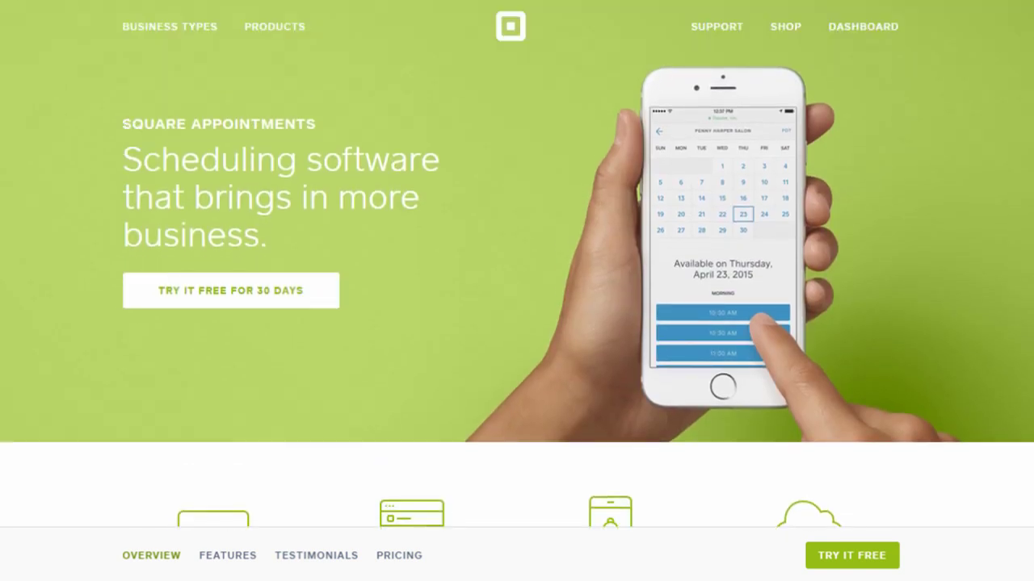
pyautogui.scroll(-2, 517, 290)
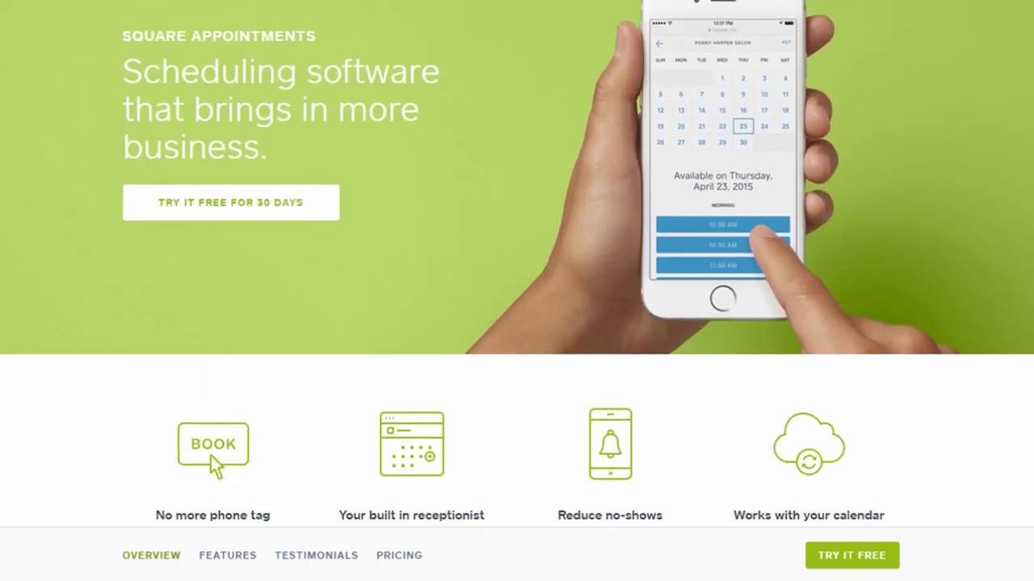
pyautogui.scroll(-7, 517, 291)
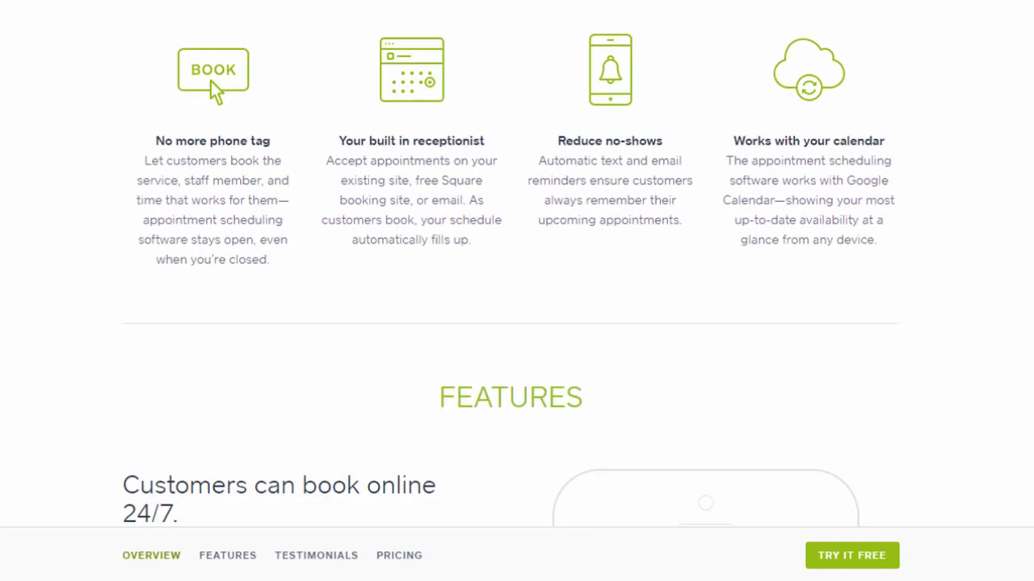
pyautogui.scroll(-7, 517, 290)
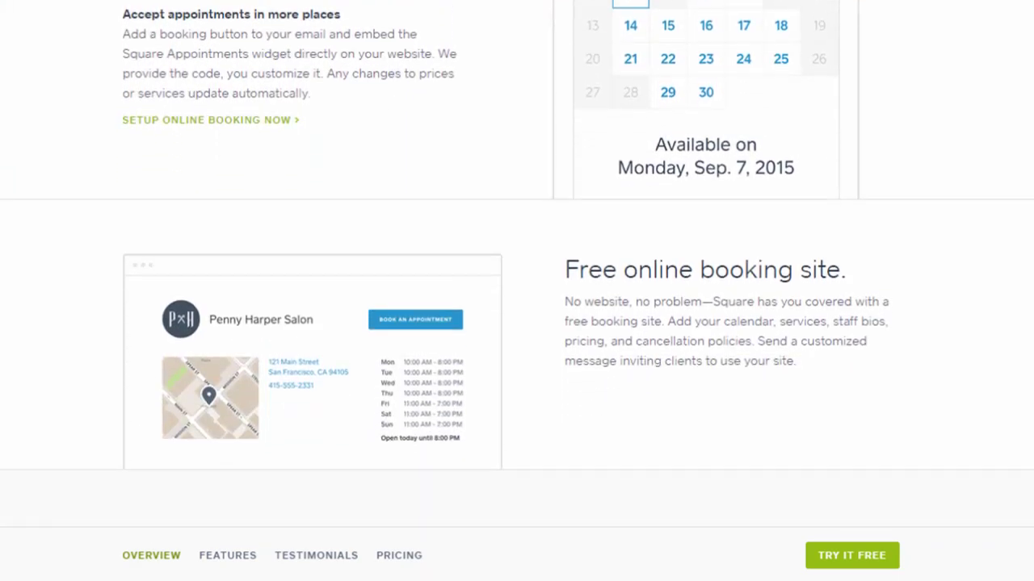
pyautogui.scroll(-2, 517, 290)
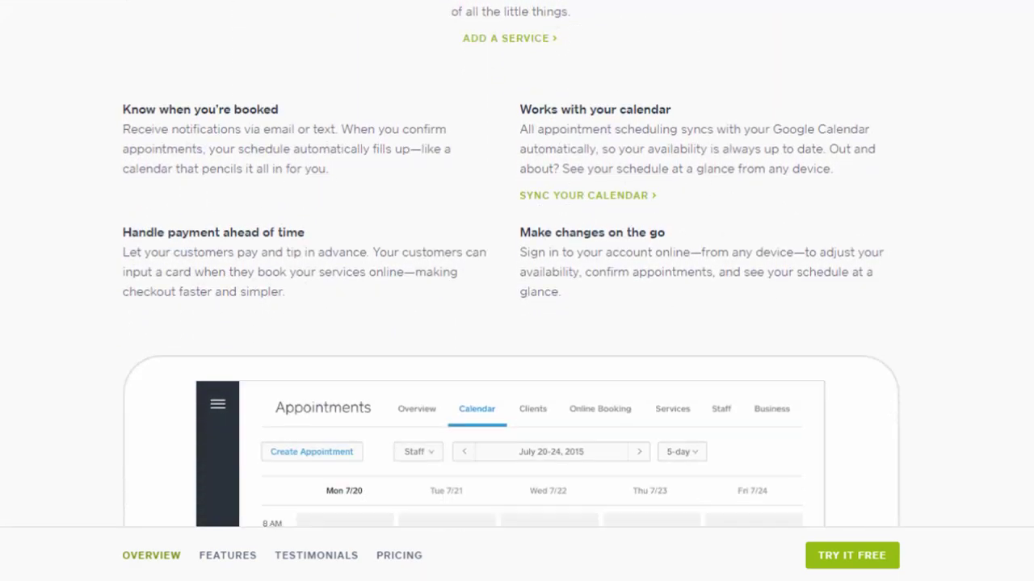
pyautogui.scroll(-2, 516, 291)
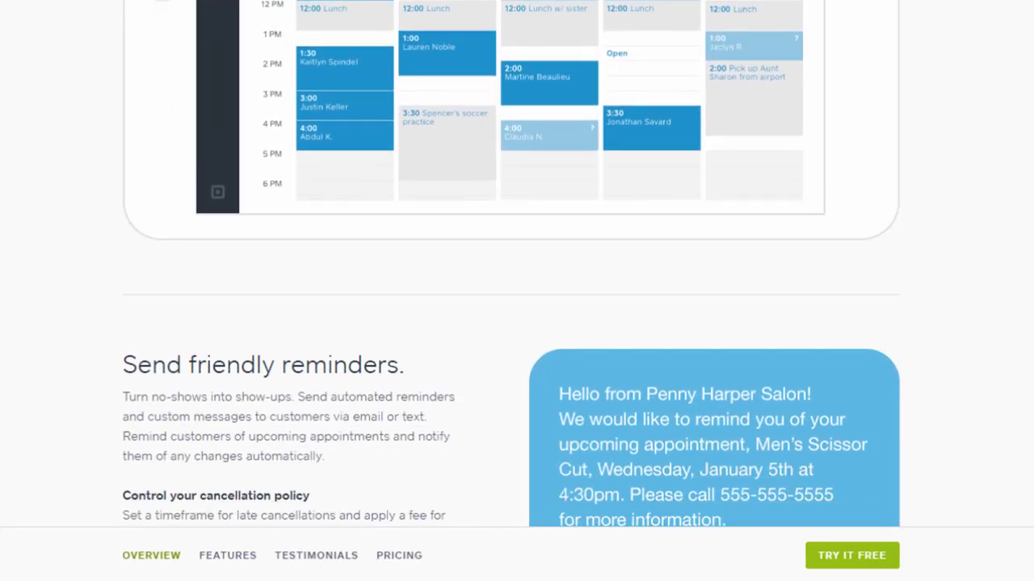
pyautogui.scroll(-8, 517, 291)
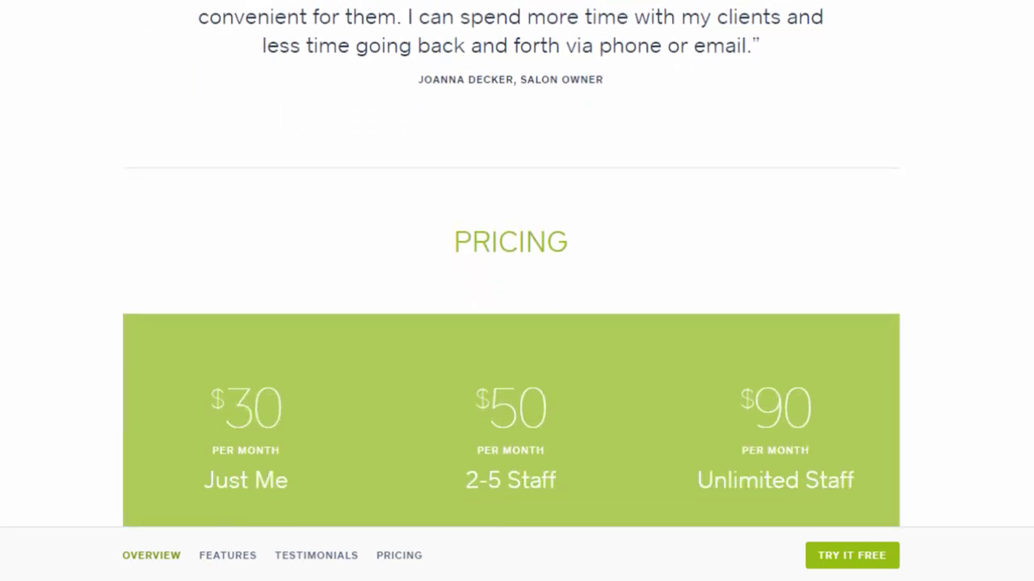
pyautogui.scroll(-8, 517, 290)
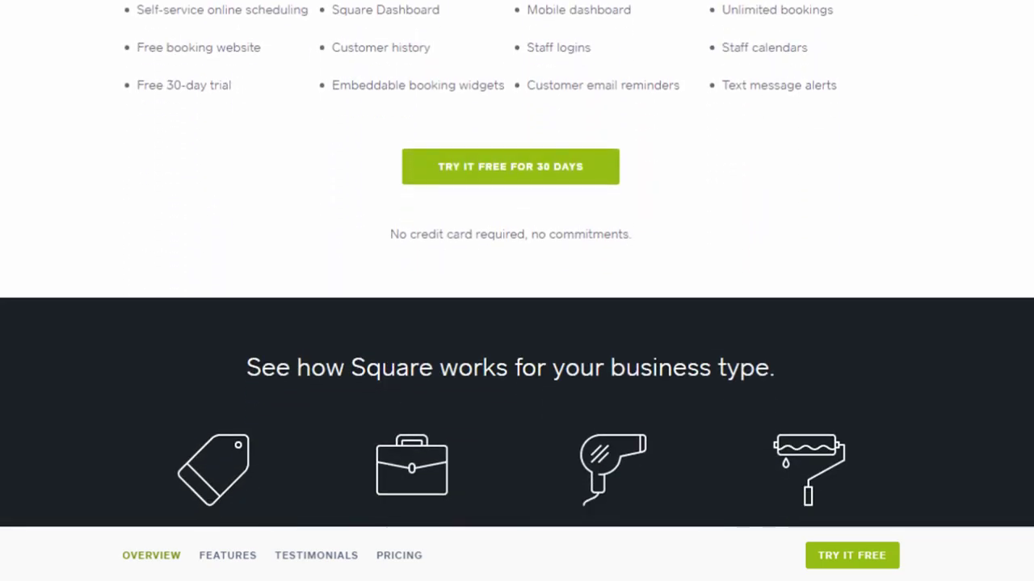